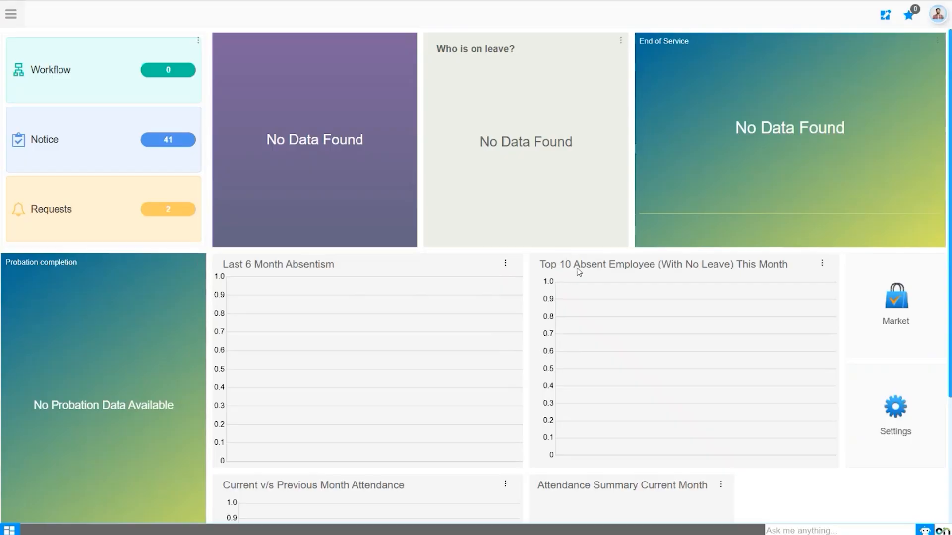
Step: Open the Claim Eligibility form from Claim Management in HR Management
left_click(7, 14)
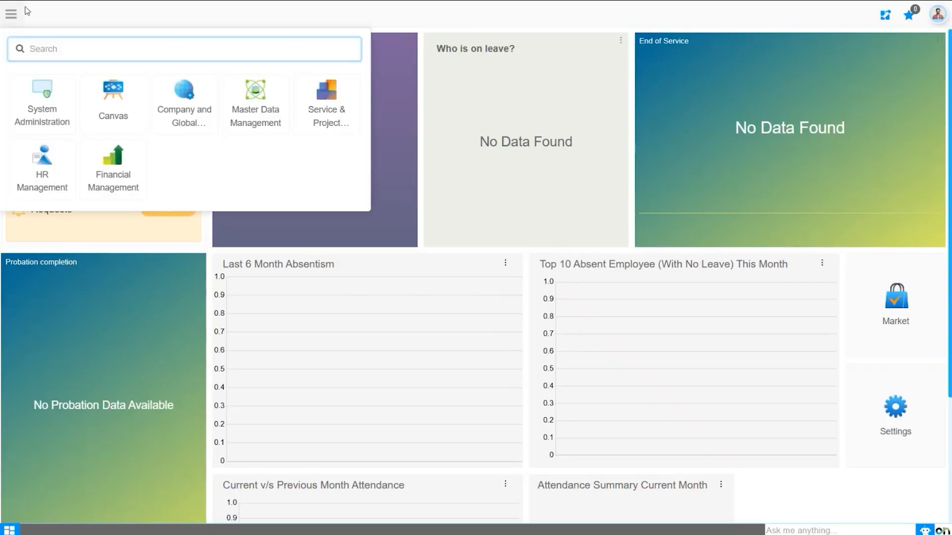
left_click(35, 168)
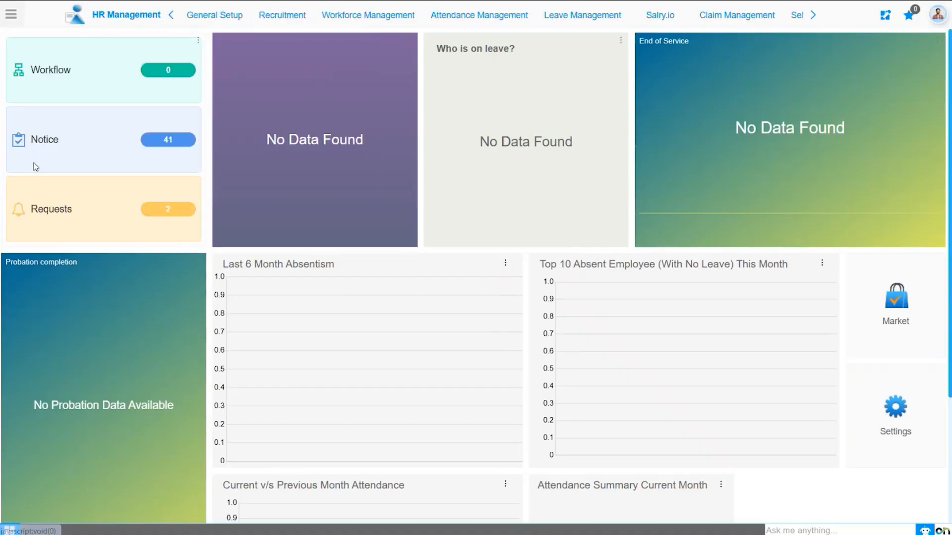
left_click(696, 20)
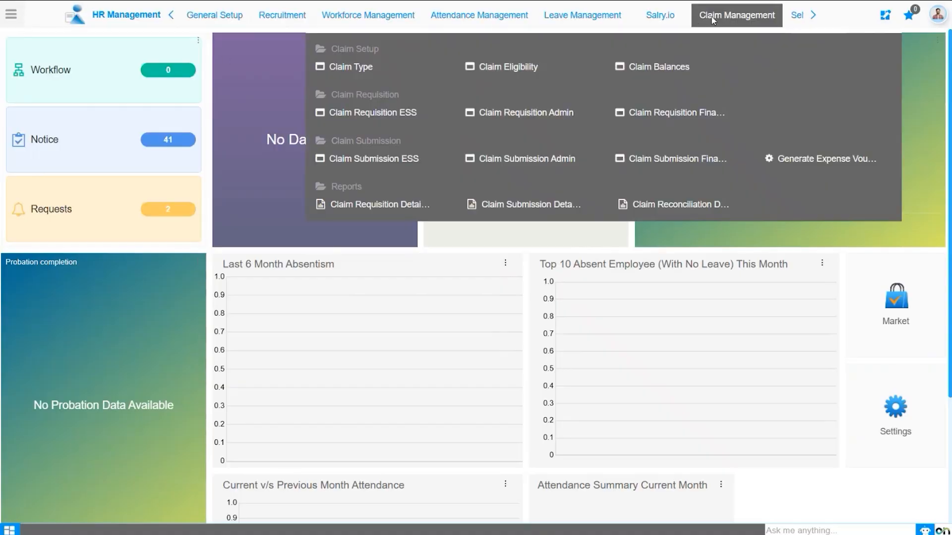
left_click(495, 69)
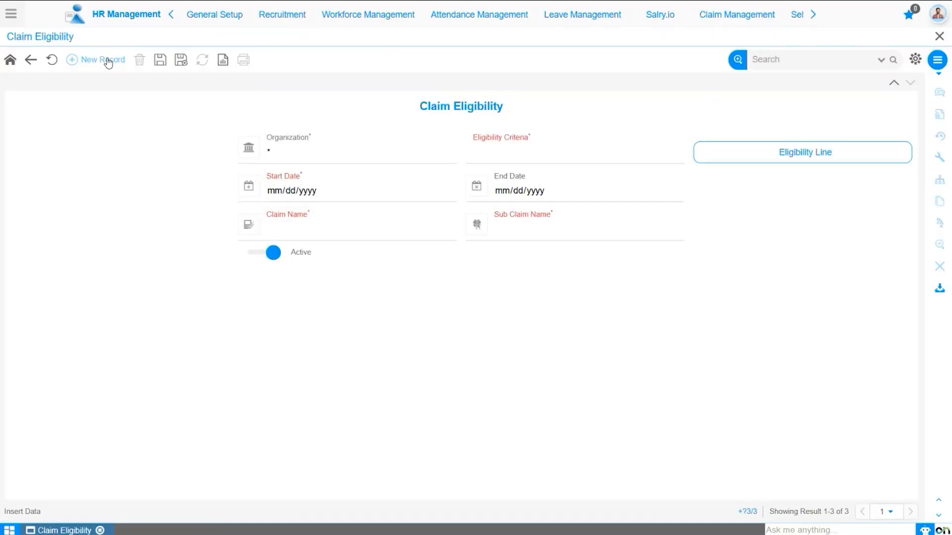
Step: Set the organization to Sonic Ventures and the eligibility criteria to Grade
left_click(324, 159)
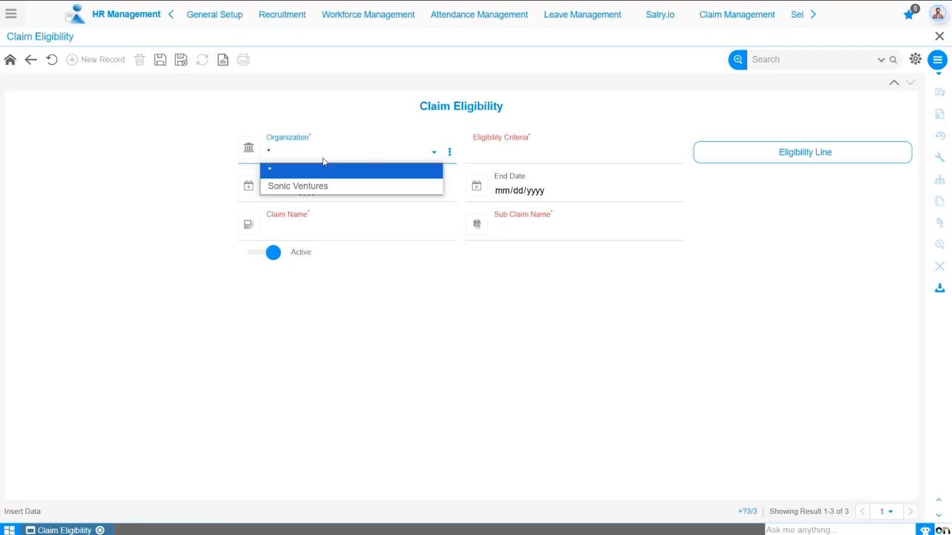
left_click(322, 186)
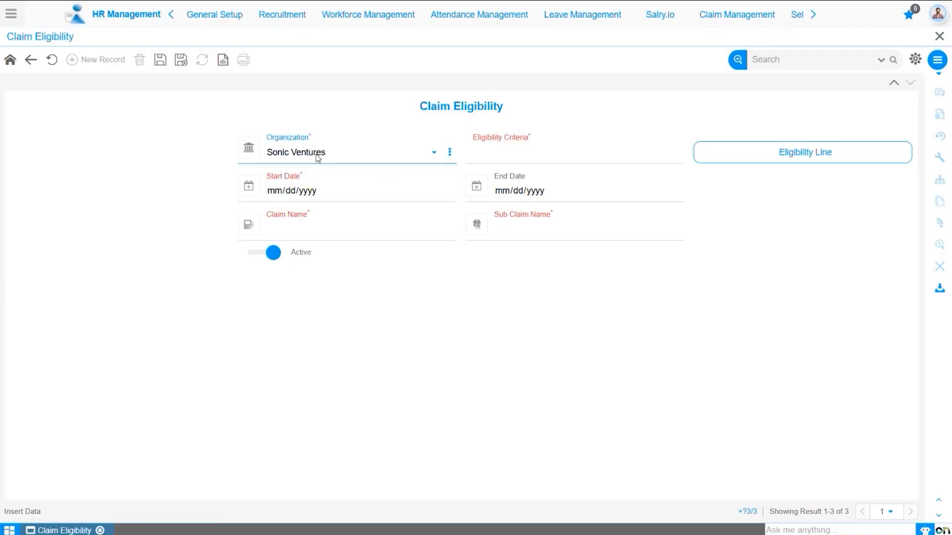
left_click(506, 153)
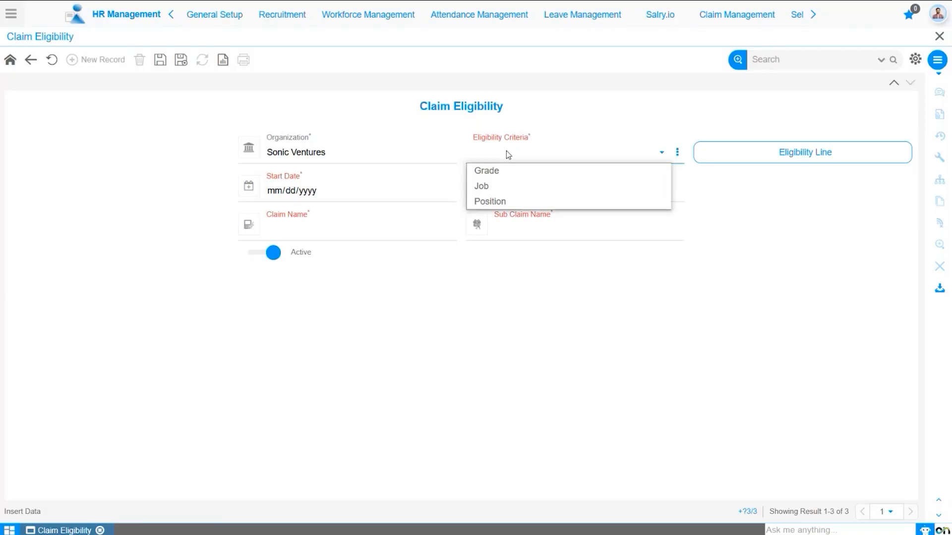
left_click(507, 169)
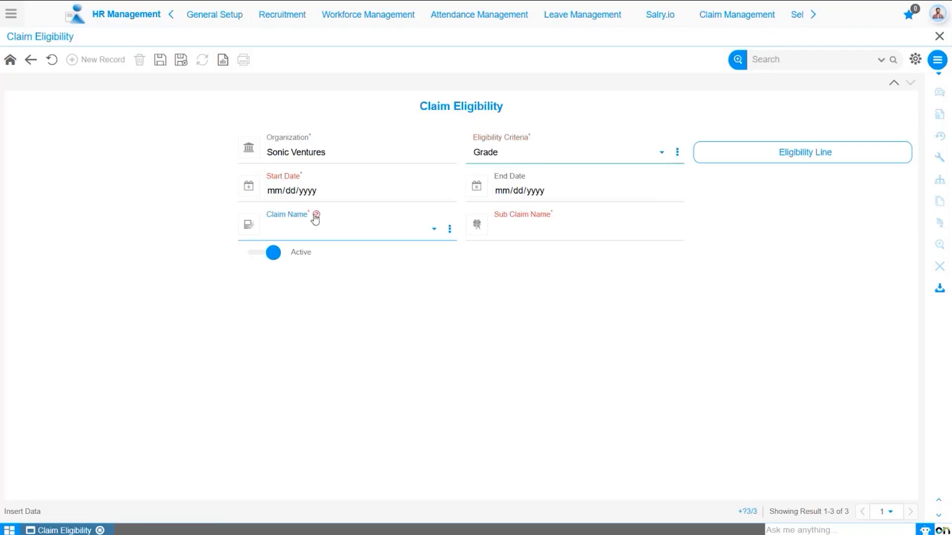
Step: Set the eligibility start date to 01/01/1951
left_click(271, 194)
type("01011951")
left_click(587, 191)
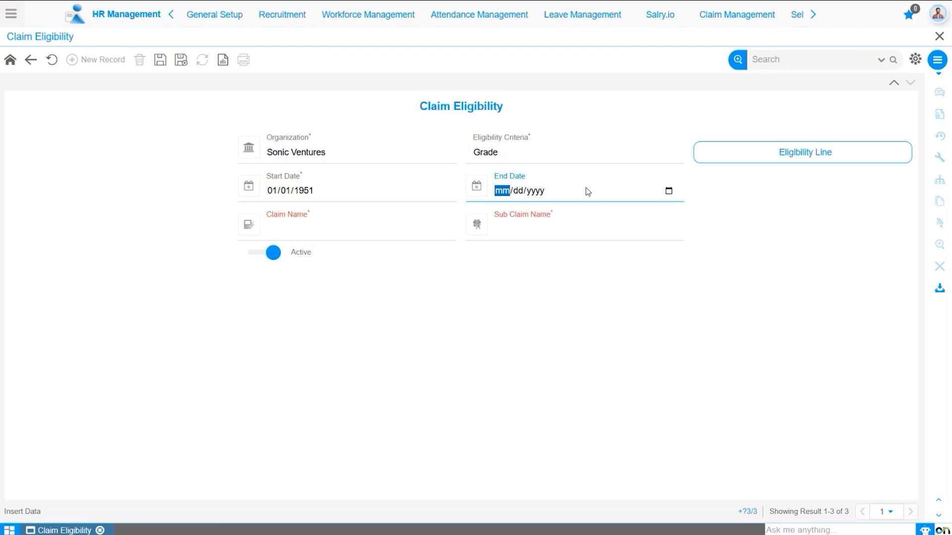
Step: Set the claim name to Travel and the sub claim name to Air Ticket
left_click(344, 231)
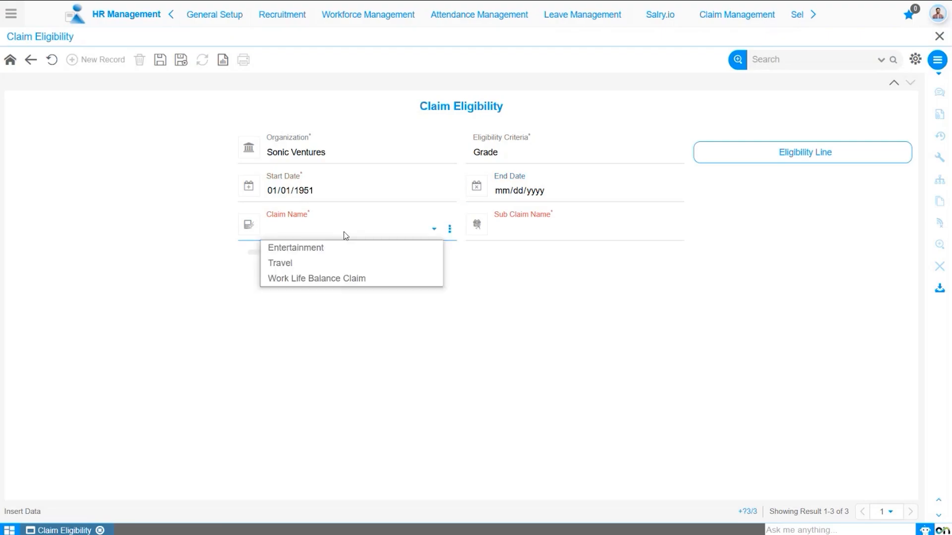
left_click(339, 262)
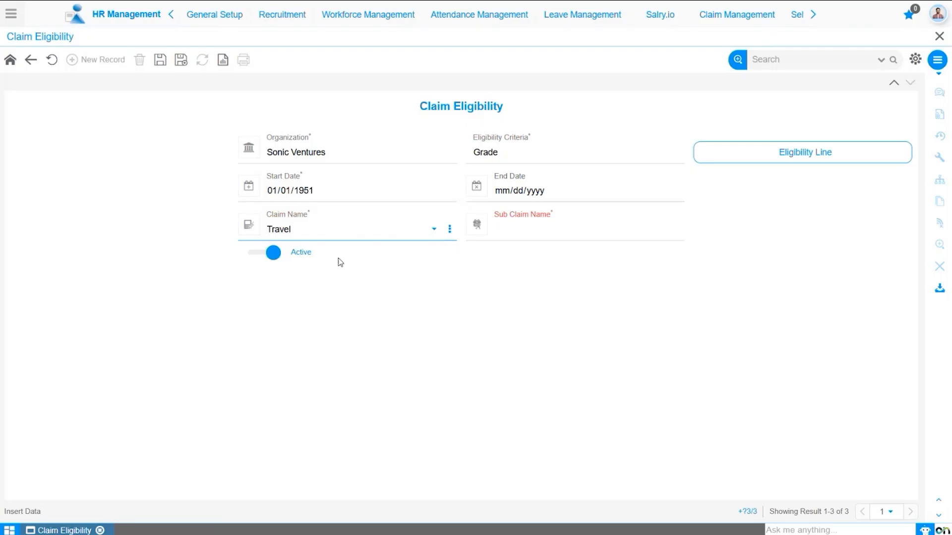
left_click(531, 236)
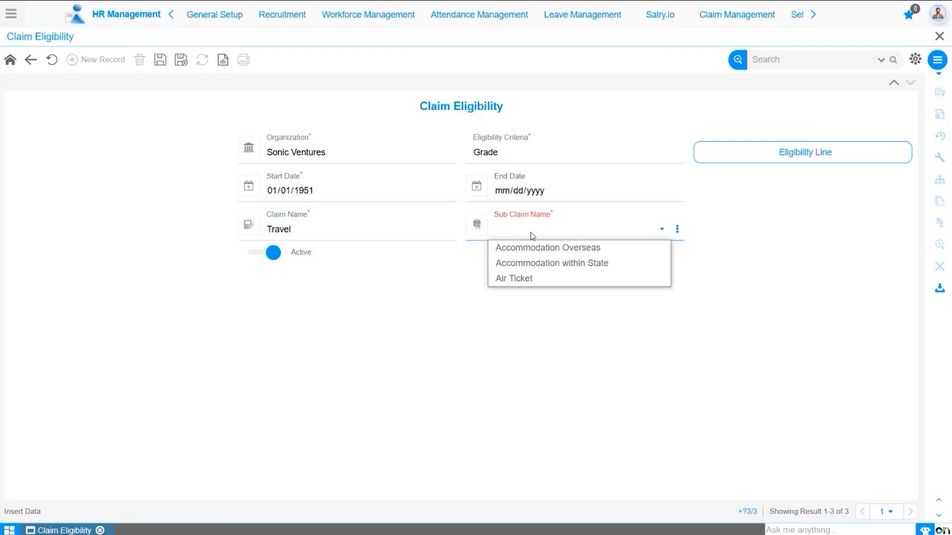
left_click(521, 278)
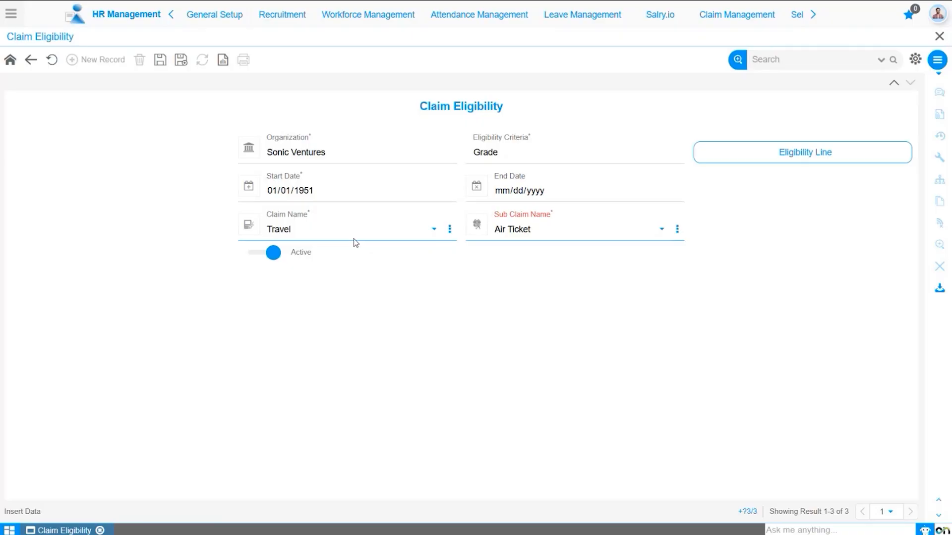
Step: Open the Eligibility Line form and set the line's start date to 01/01/1951
left_click(773, 155)
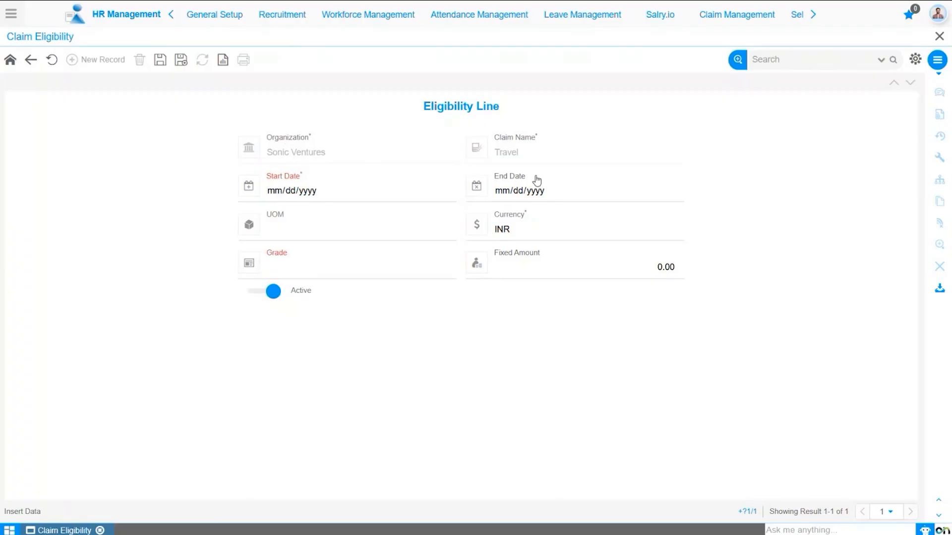
left_click(276, 192)
type("0")
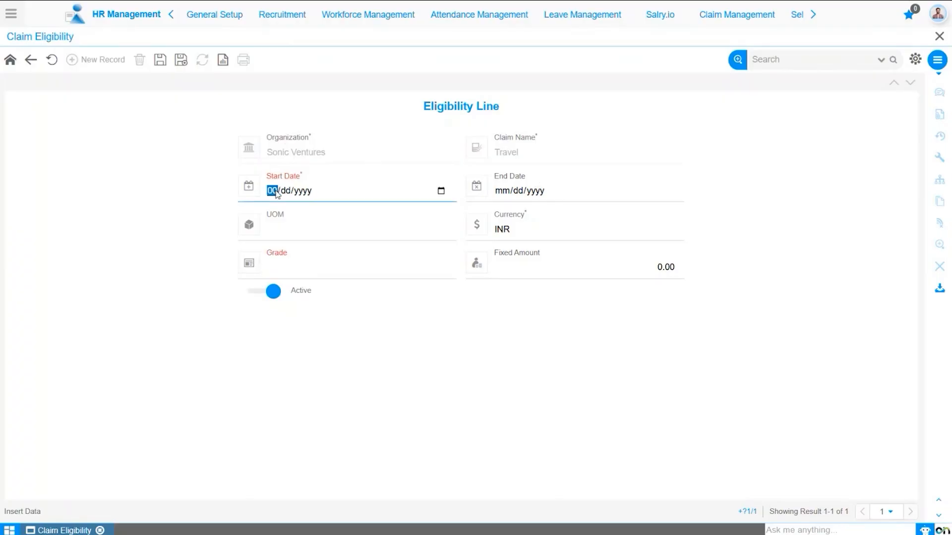
type("1/01/1951")
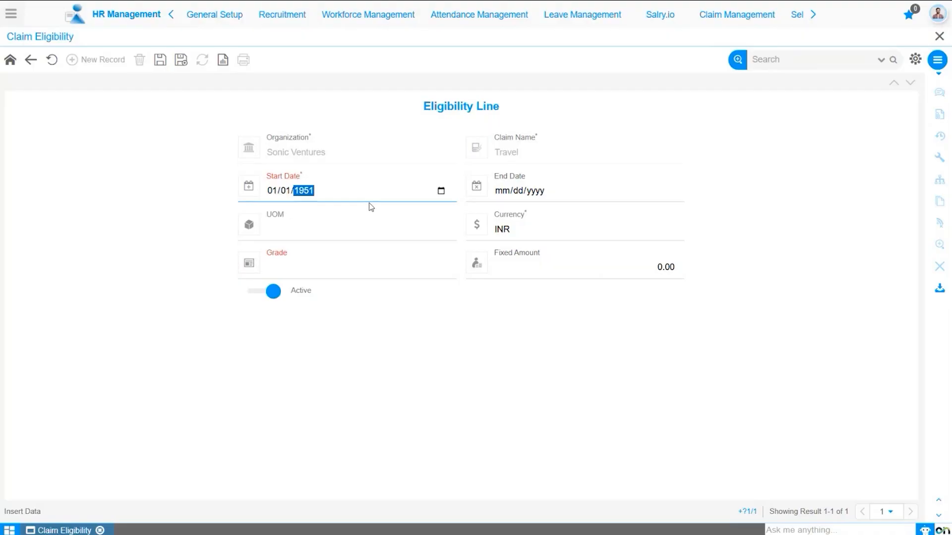
left_click(574, 185)
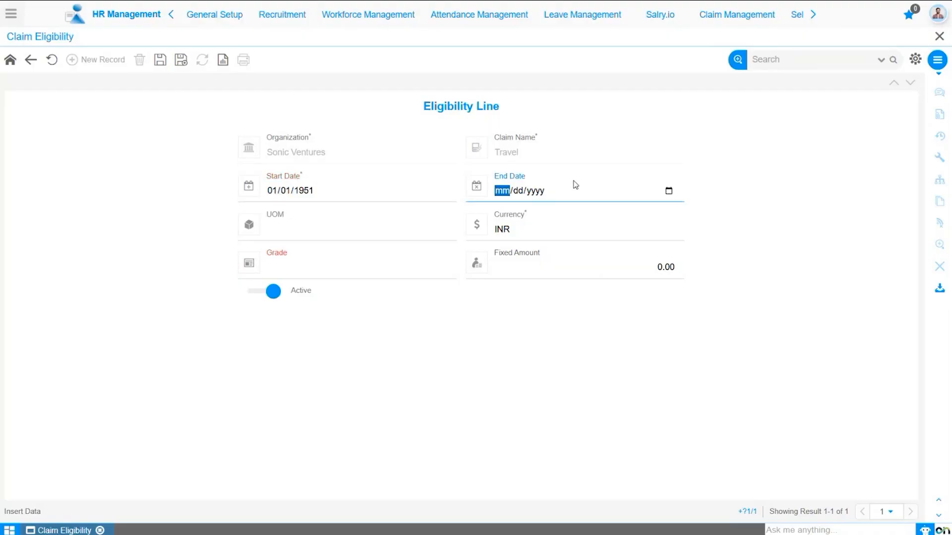
Step: Set the line's UOM to Amount with INR as the currency
left_click(300, 239)
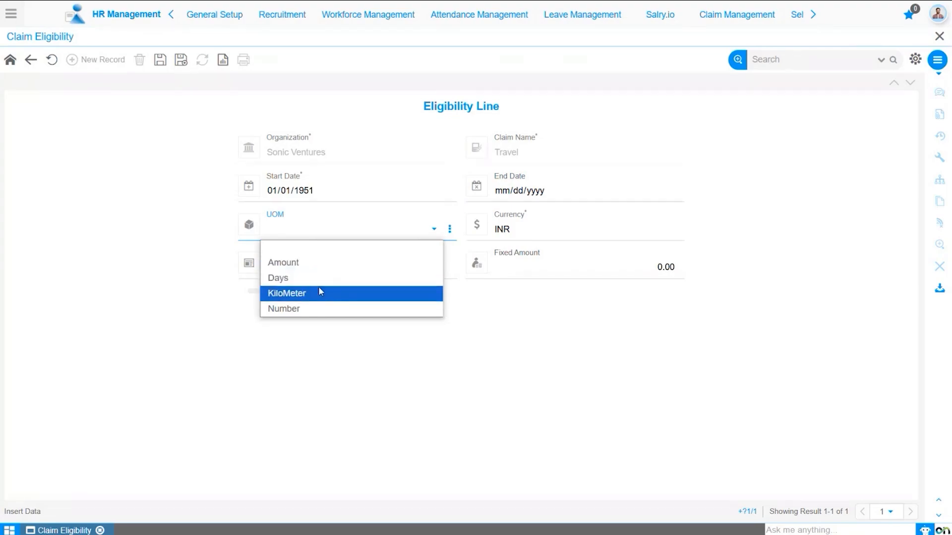
left_click(320, 268)
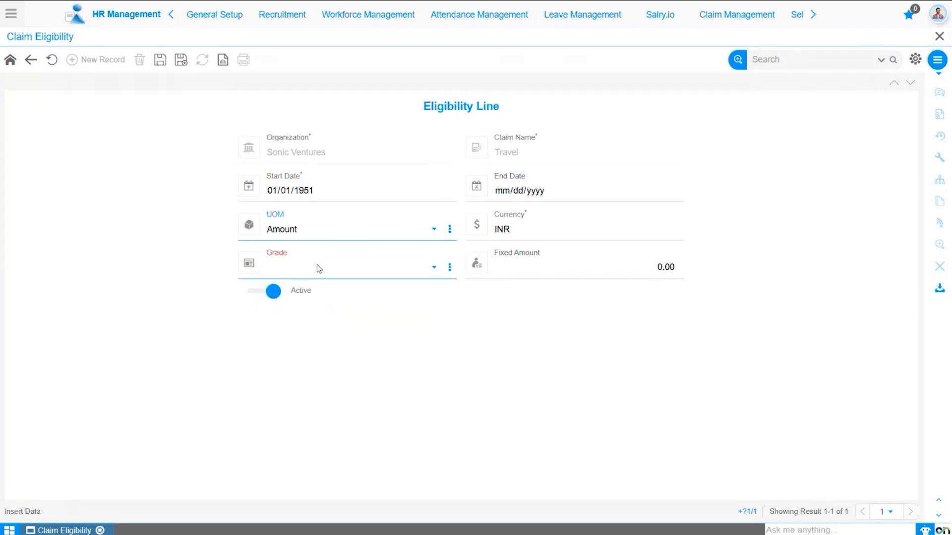
left_click(541, 237)
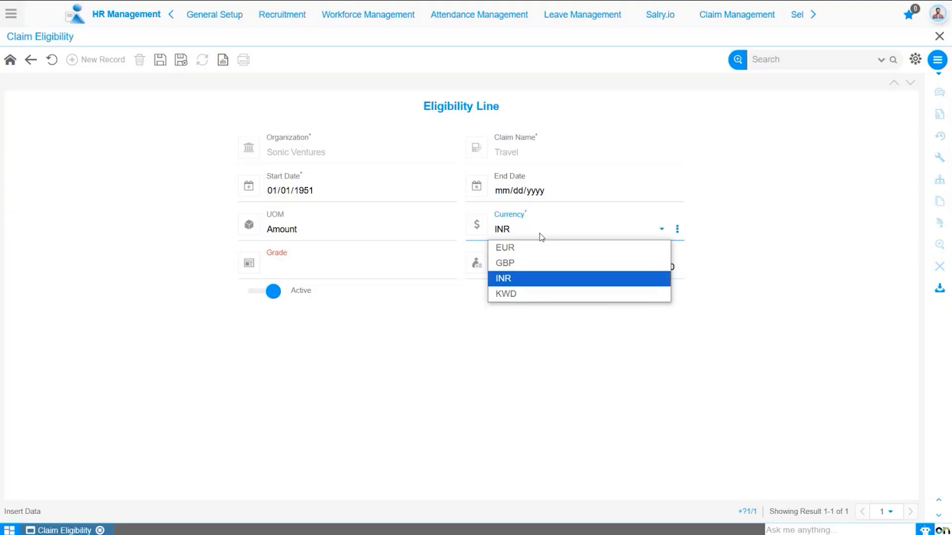
left_click(366, 273)
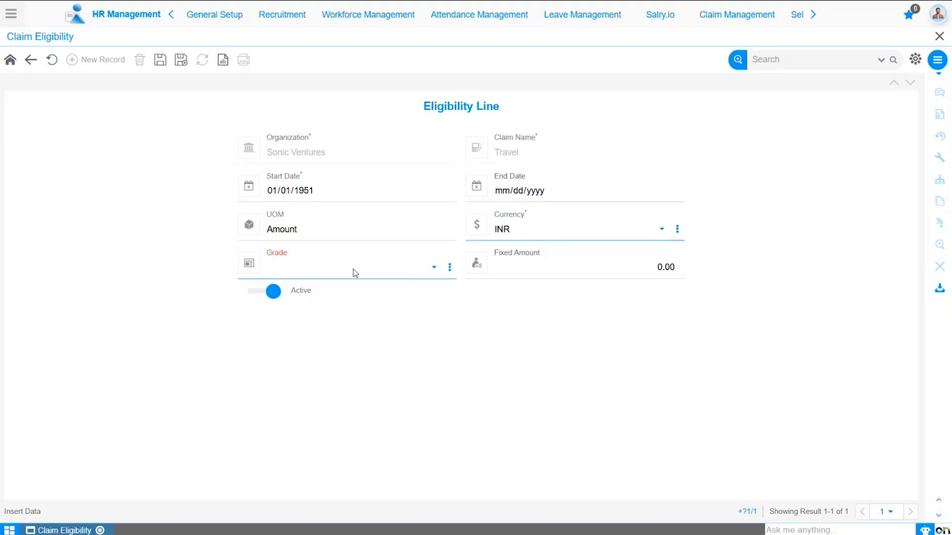
Step: Choose grade 1000000_Trainee Level, enter a fixed amount of 12000, and save the line
left_click(354, 273)
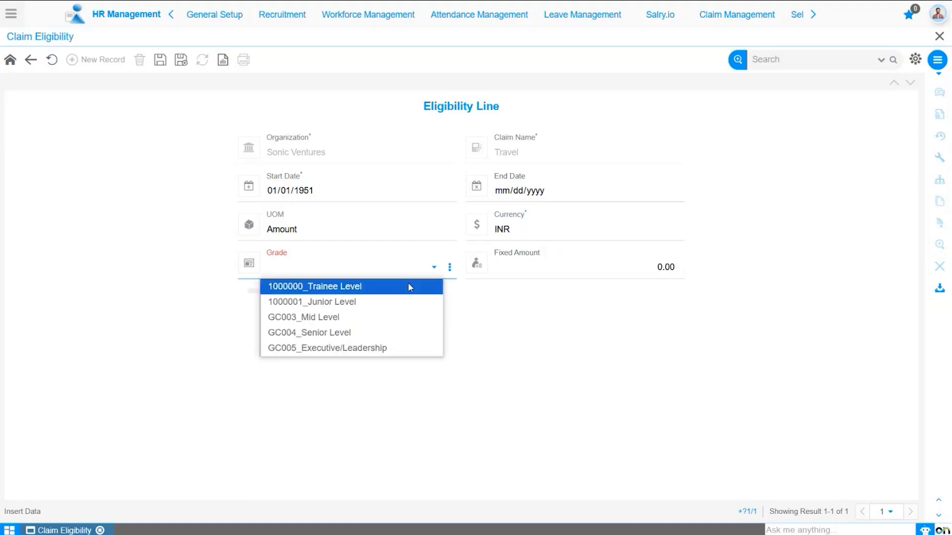
left_click(410, 287)
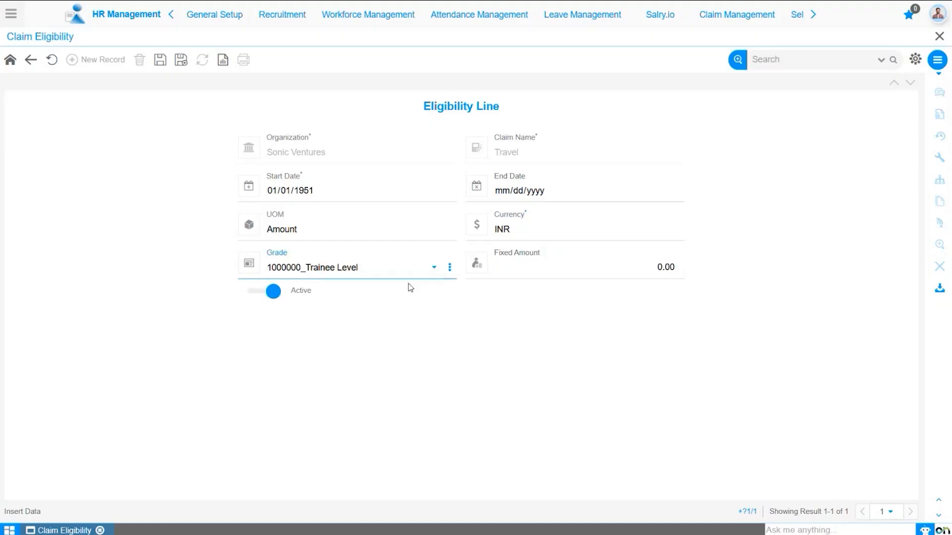
left_click(621, 273)
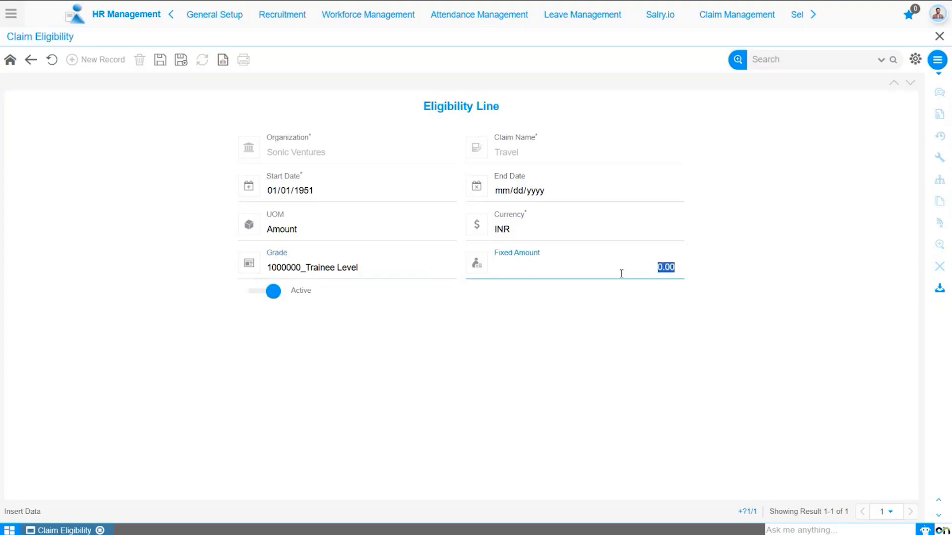
type("12000")
left_click(160, 59)
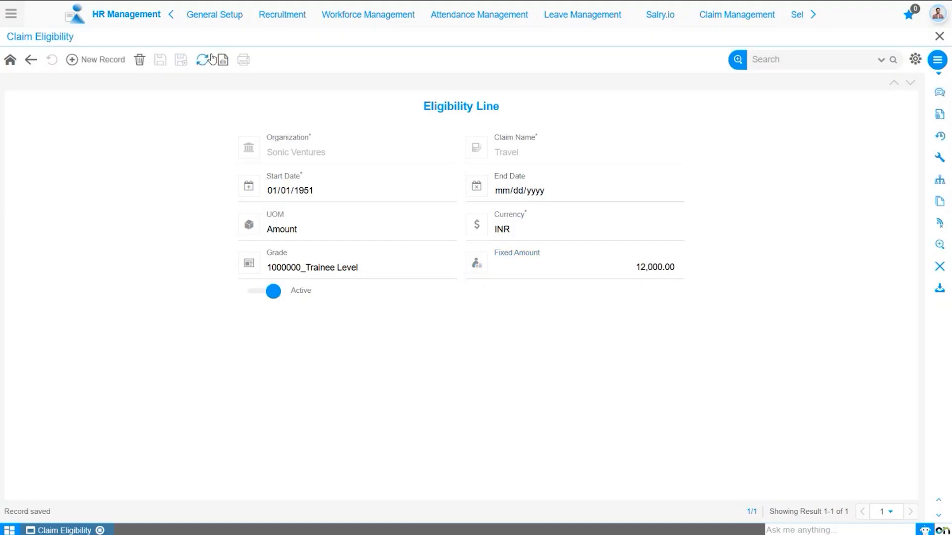
Step: Add a new line with UOM Amount, grade 1000001_Junior Level and fixed amount 15,000, and save it
left_click(104, 59)
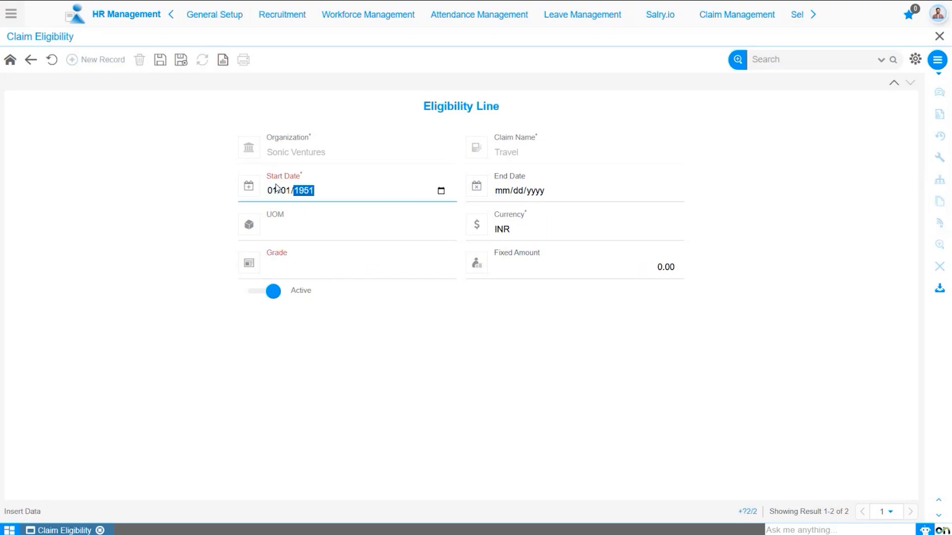
left_click(317, 230)
left_click(337, 261)
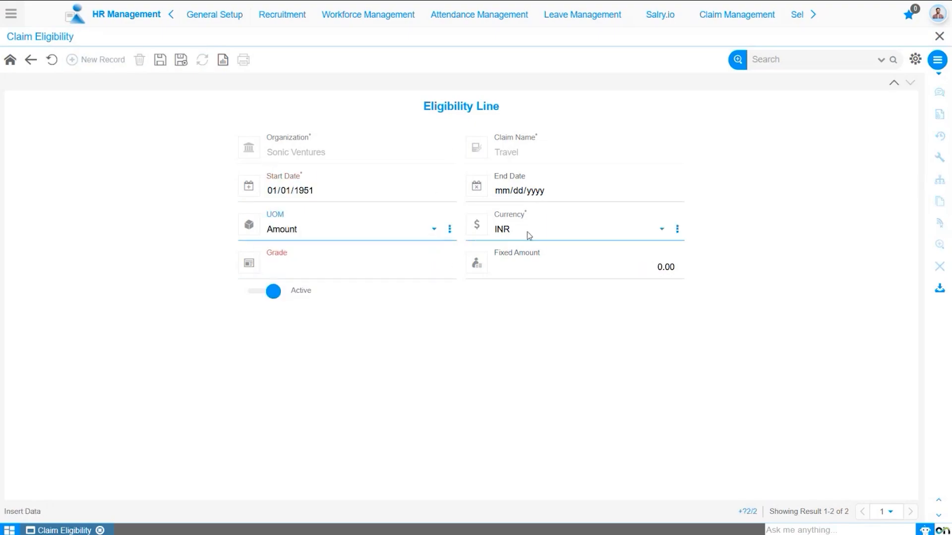
left_click(300, 268)
left_click(305, 298)
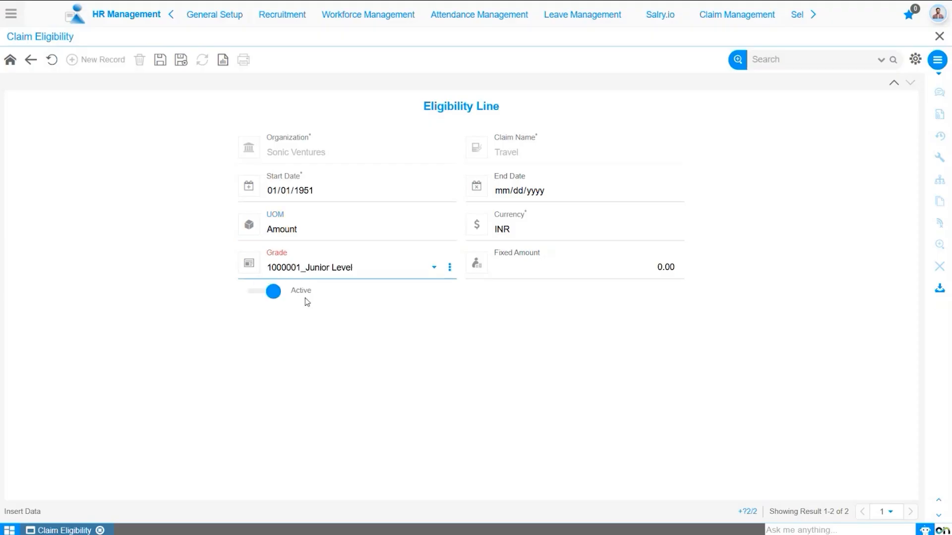
left_click(583, 268)
type("15,000")
left_click(160, 60)
Step: Add a line starting 01/01/1951 with UOM Amount, grade GC003_Mid Level and fixed amount 18000, and save it
left_click(111, 61)
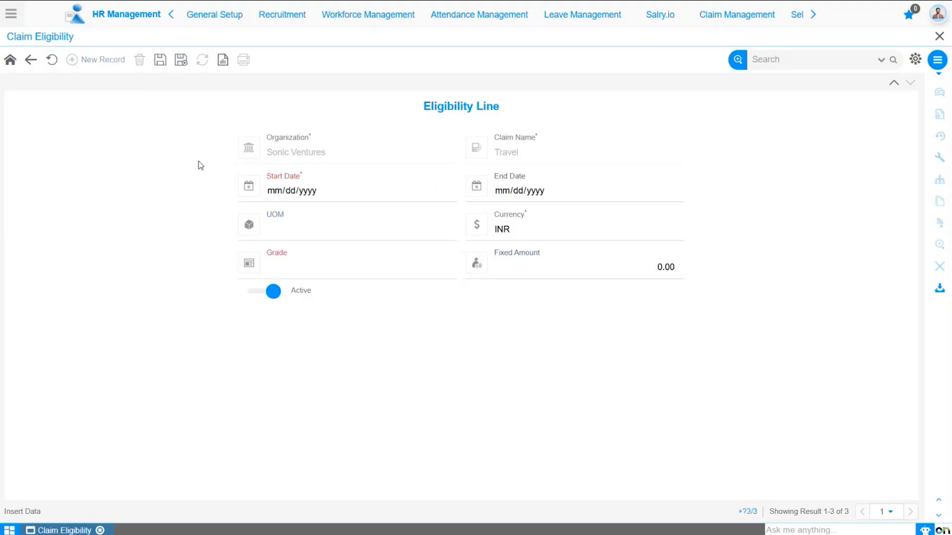
left_click(272, 191)
type("01011951")
left_click(282, 228)
left_click(285, 263)
left_click(300, 268)
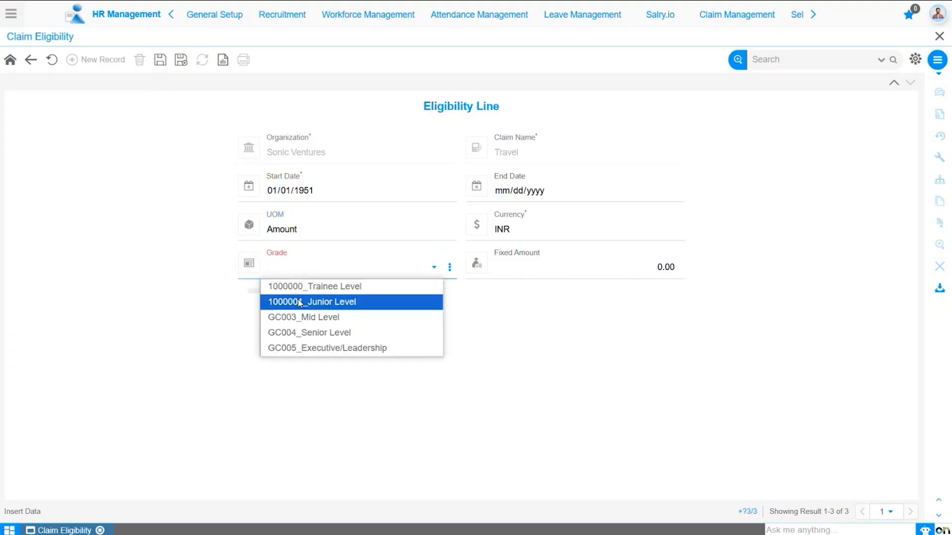
left_click(297, 314)
left_click(583, 260)
type("10000")
left_click(160, 60)
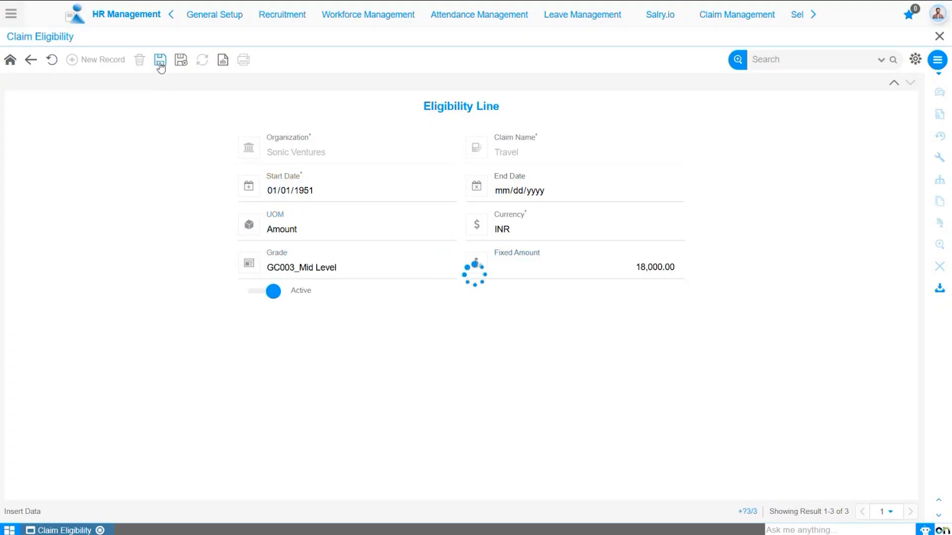
Step: Add a line starting 01/01/1951 with UOM Amount, grade GC004_Senior Level and fixed amount 20000, and save it
left_click(106, 60)
left_click(272, 191)
type("01/01/1951")
left_click(282, 228)
left_click(285, 262)
left_click(291, 269)
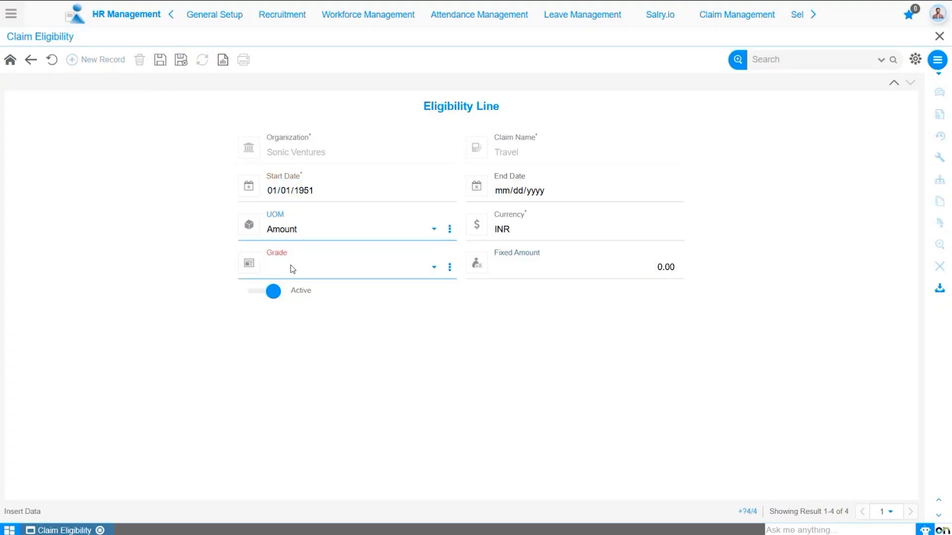
left_click(302, 331)
left_click(578, 272)
type("20000")
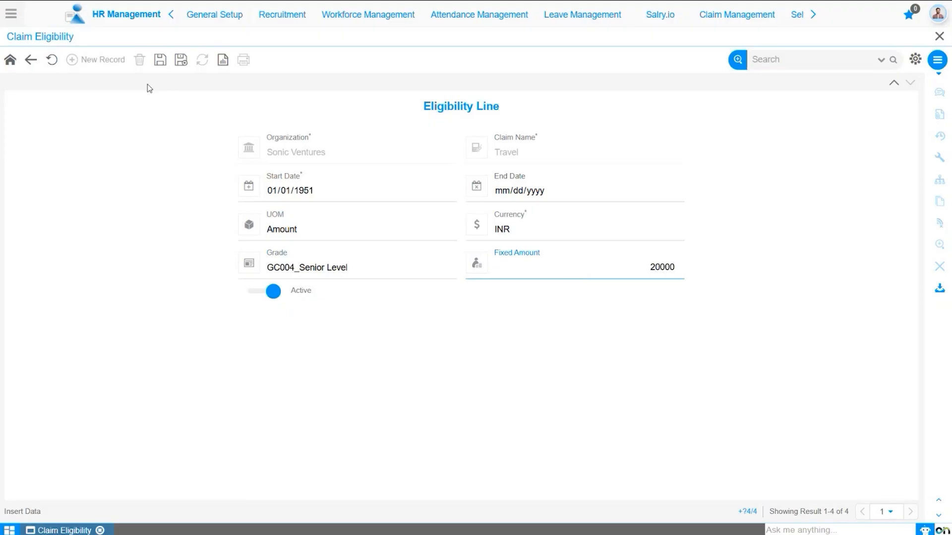
left_click(160, 60)
Step: Add a line starting 01/01/1950 with UOM Amount, grade GC005_Executive/Leadership and fixed amount 25000, and save it
left_click(104, 60)
left_click(270, 192)
type("01011950")
left_click(283, 228)
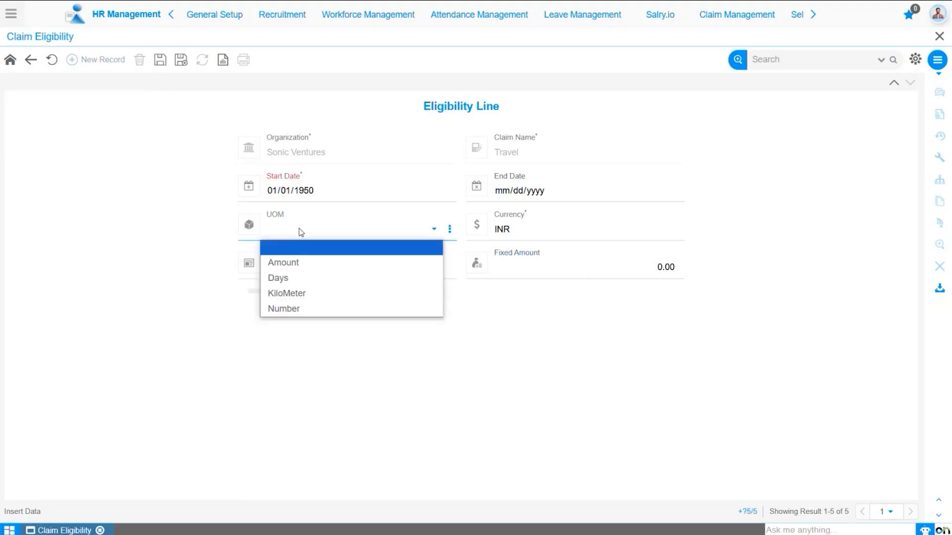
left_click(285, 261)
left_click(285, 266)
left_click(319, 346)
left_click(596, 276)
type("25000")
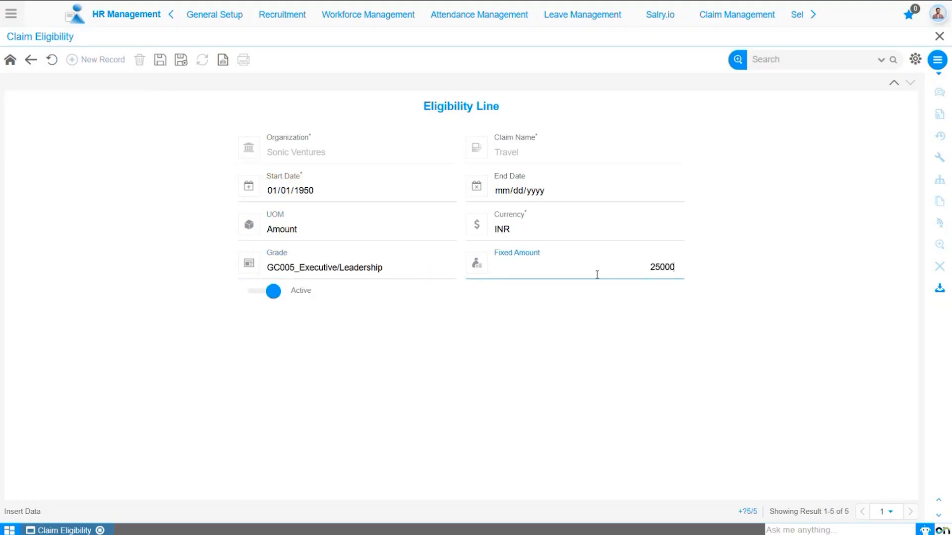
left_click(161, 60)
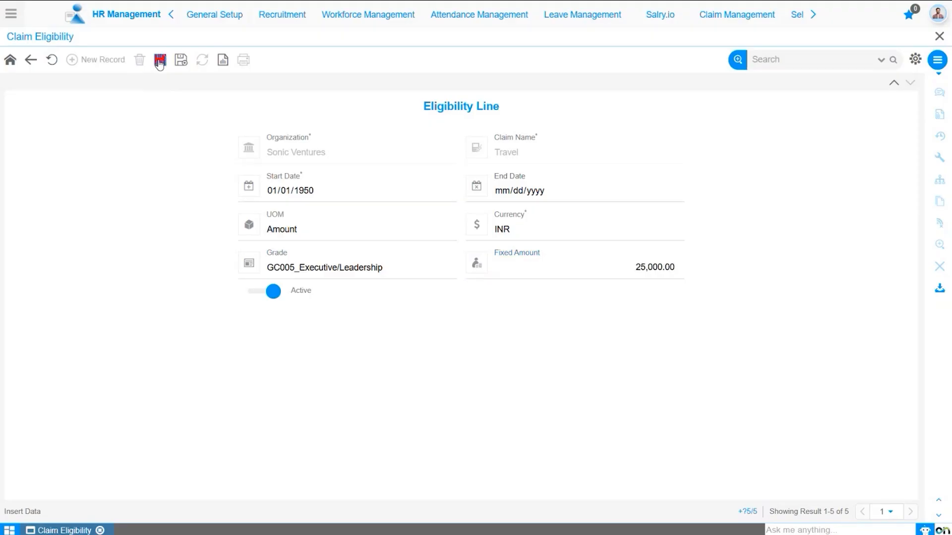
Step: Review the saved eligibility lines in the list, widening the Grade column, and return to the claim eligibility header
left_click(30, 60)
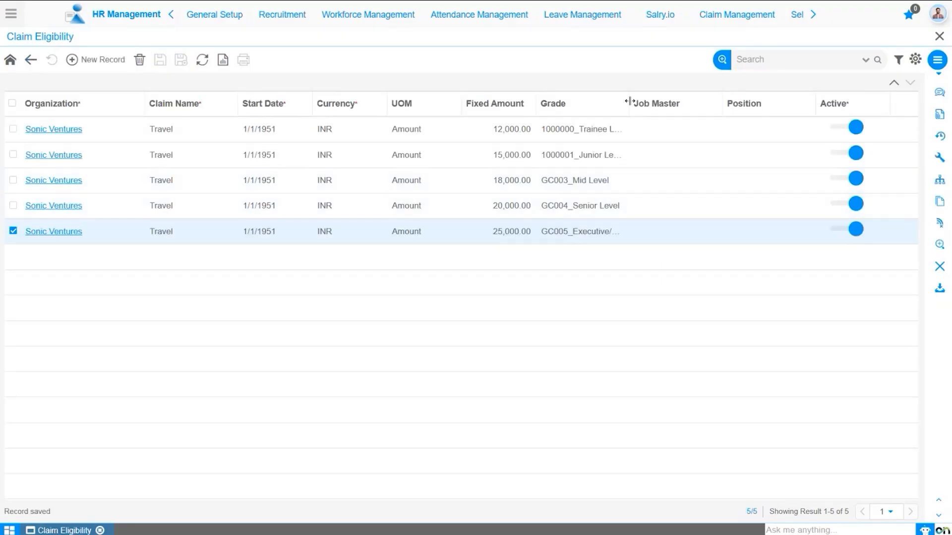
left_click_drag(628, 101, 682, 111)
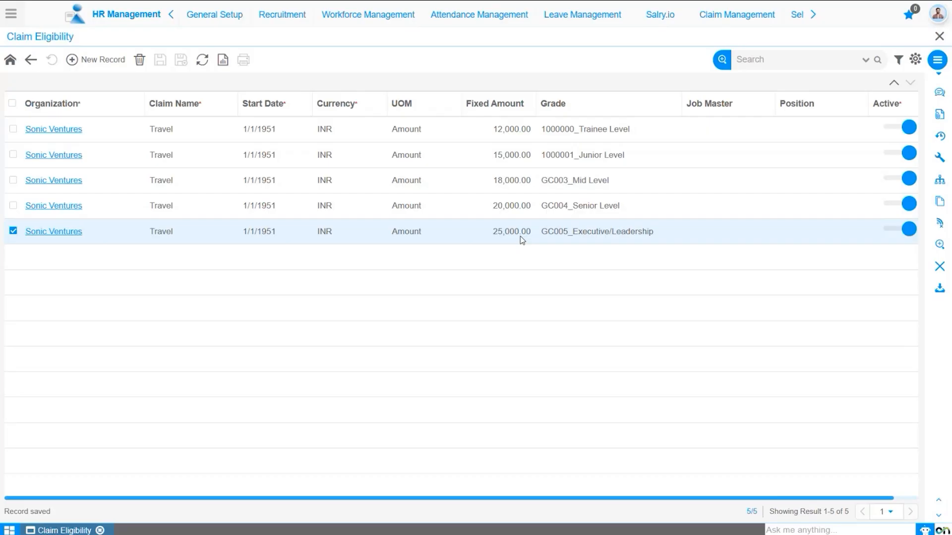
left_click(31, 61)
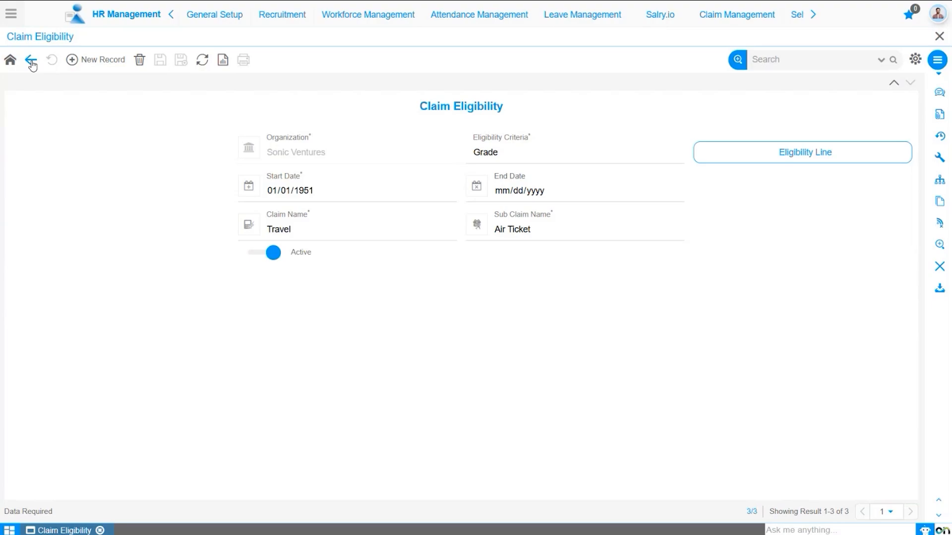
Step: Start a new claim eligibility record for organization Sonic Ventures with eligibility criteria Grade
left_click(102, 60)
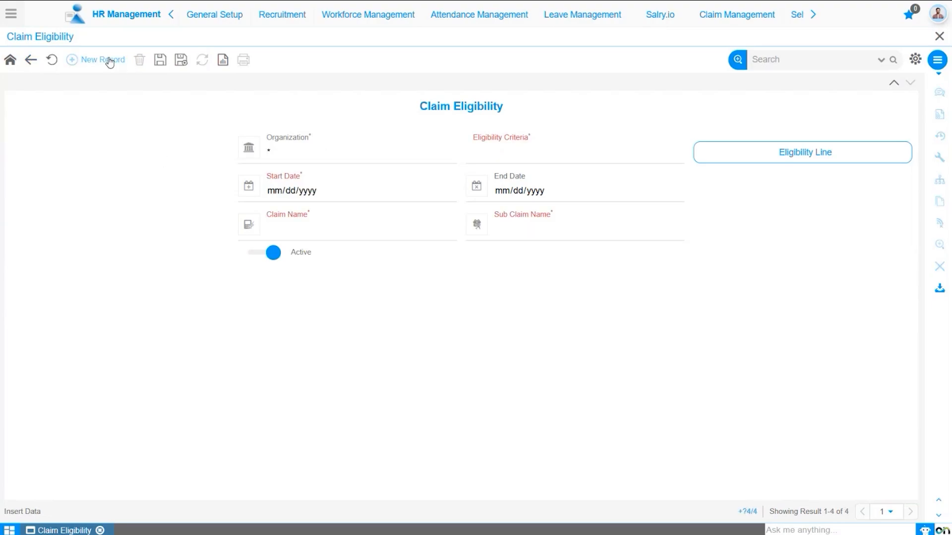
left_click(318, 158)
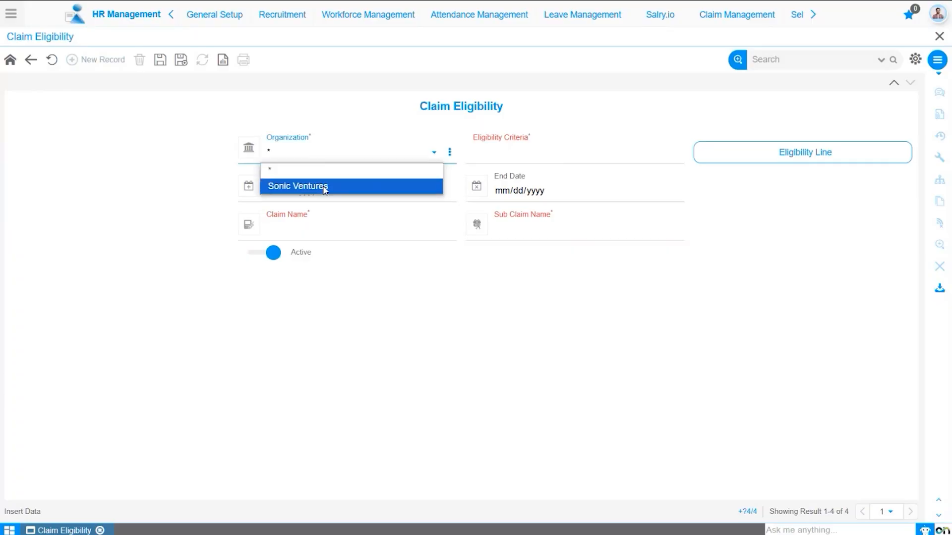
left_click(322, 189)
left_click(559, 156)
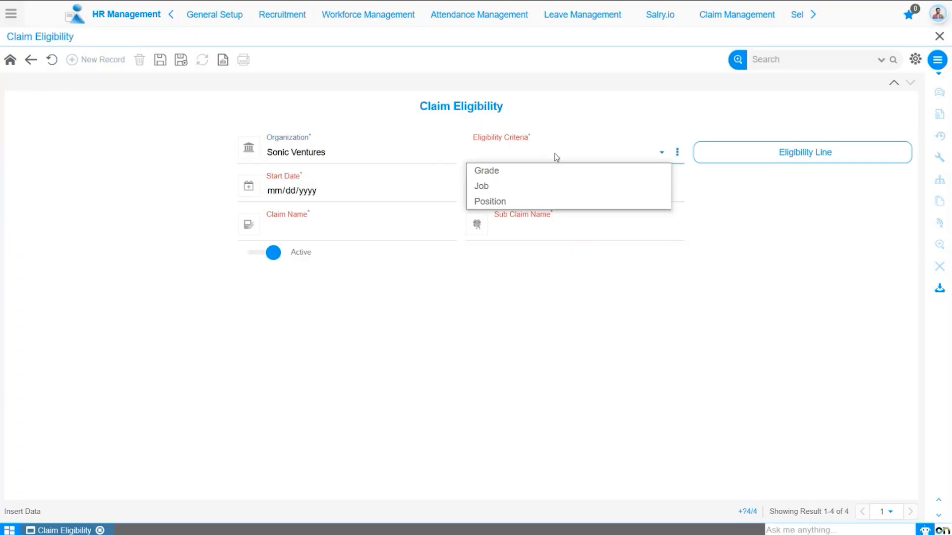
left_click(556, 171)
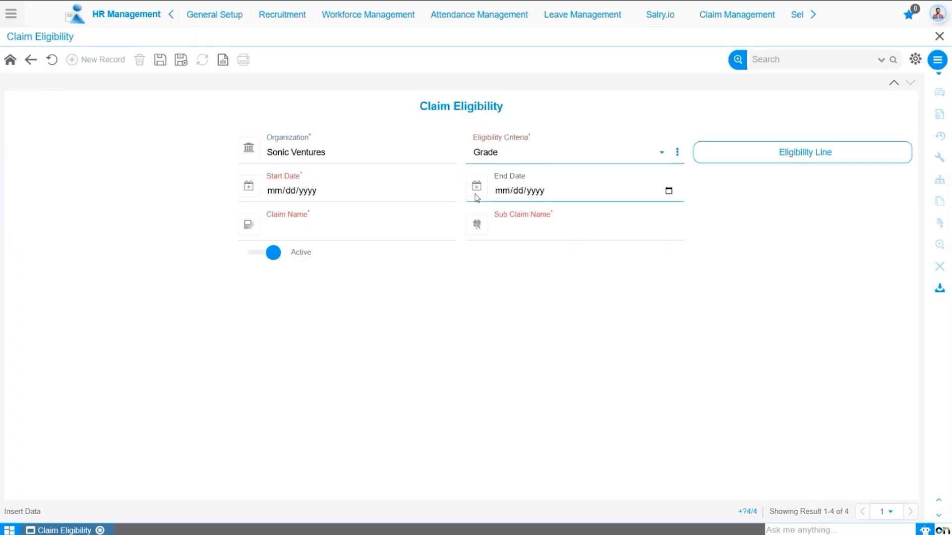
Step: Set the start date to 01/01/1951, claim Travel and sub claim Accommodation within Country, and save the record
left_click(279, 195)
type("01/01/195")
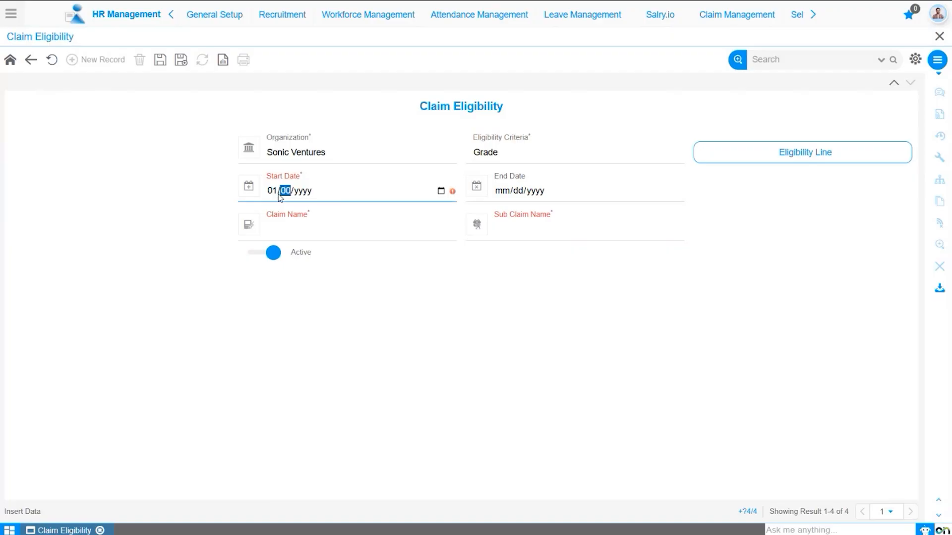
type("1")
left_click(567, 188)
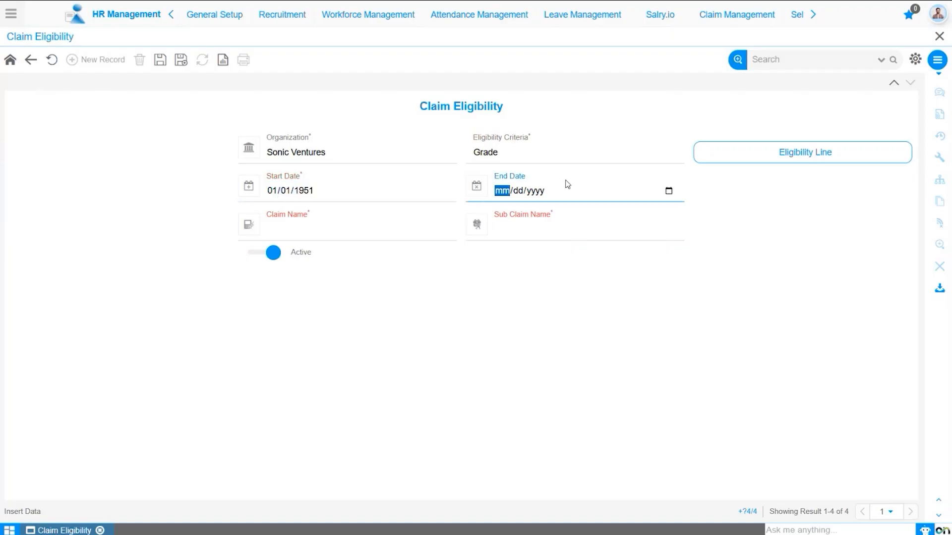
left_click(350, 231)
left_click(349, 259)
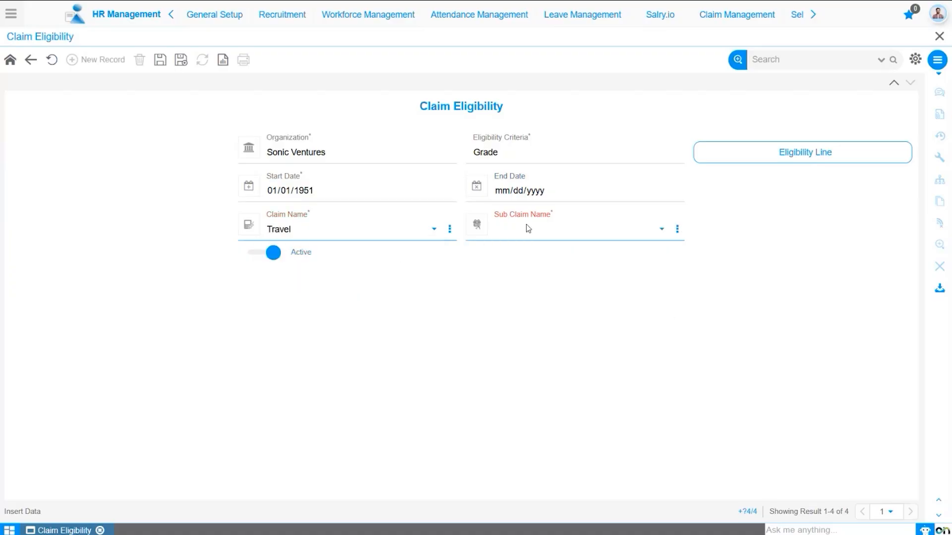
left_click(529, 228)
left_click(533, 262)
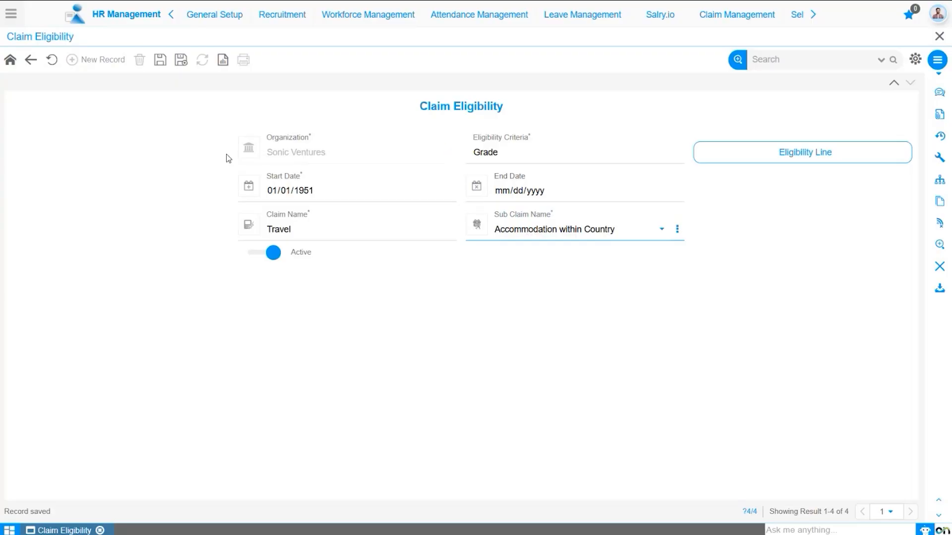
left_click(160, 60)
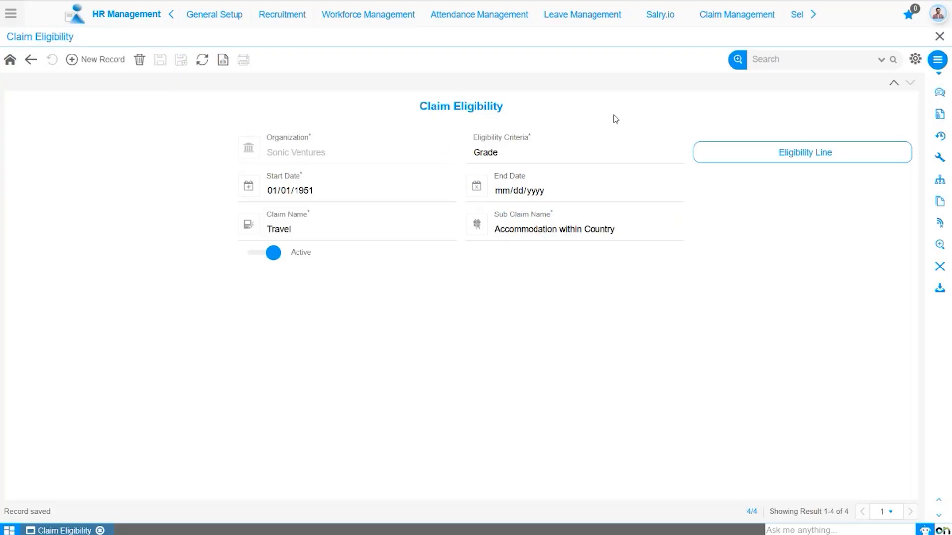
Step: Open the eligibility line form and set the start date to 01/01/1951 and UOM to Amount
left_click(743, 159)
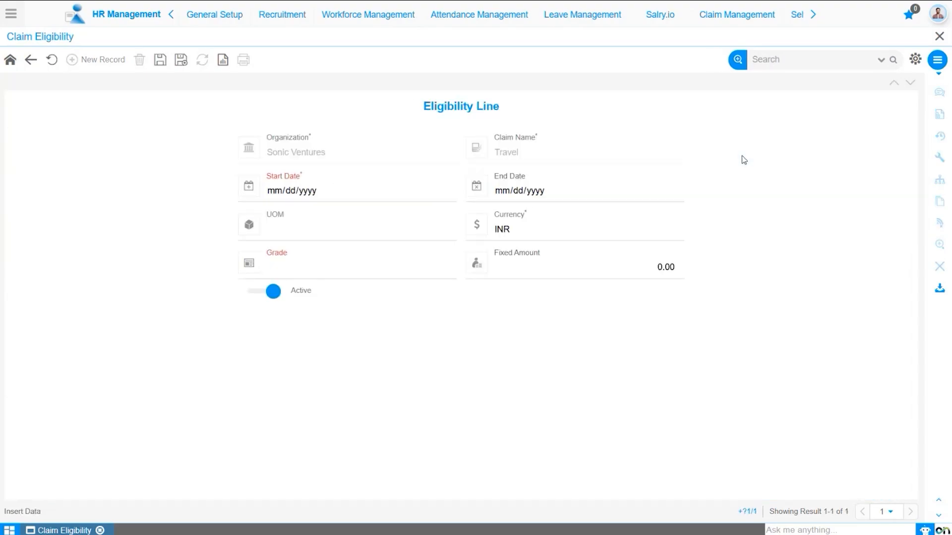
left_click(291, 194)
left_click(276, 195)
type("01/01/19")
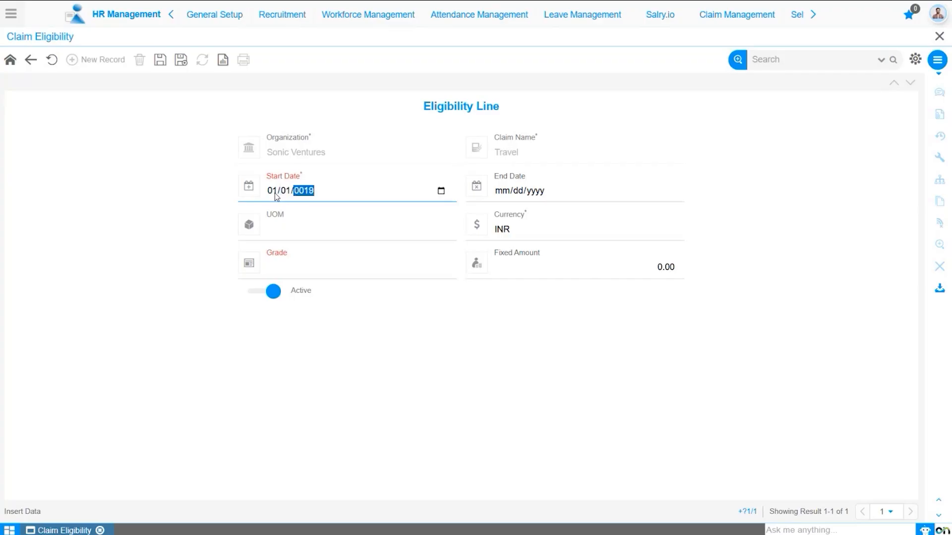
type("51")
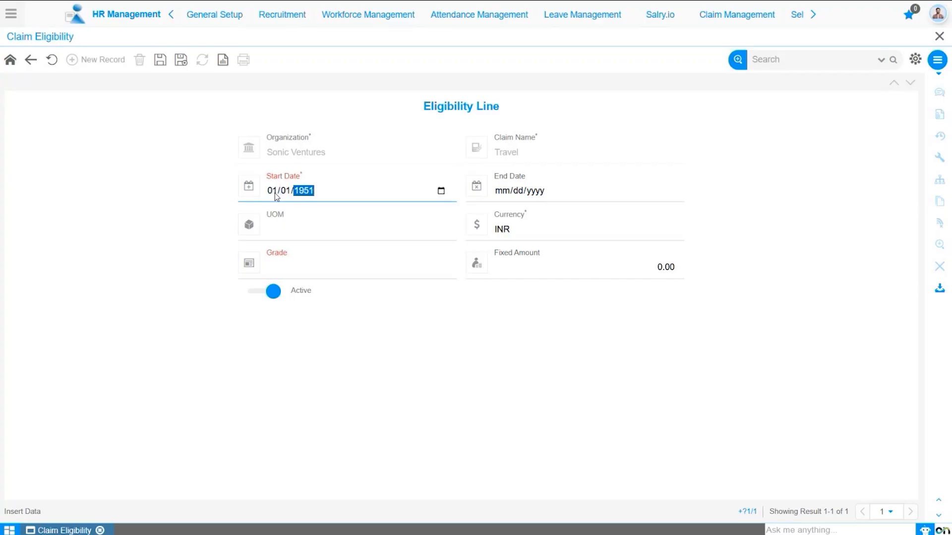
left_click(337, 238)
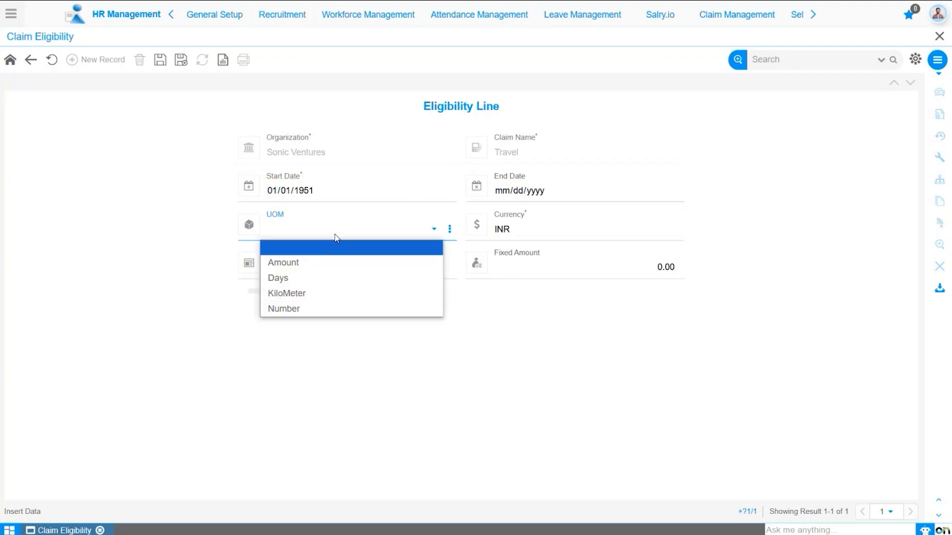
left_click(331, 264)
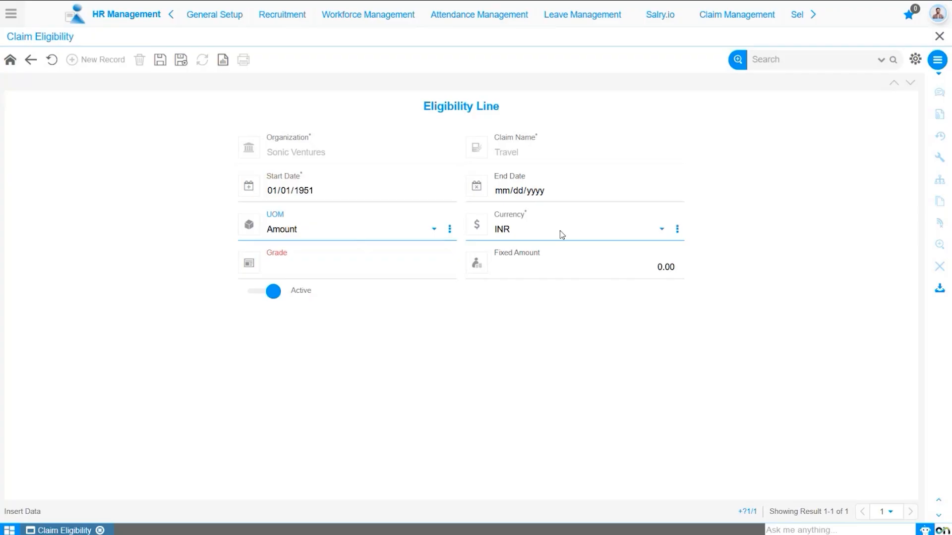
Step: Choose grade 1000000_Trainee Level, enter a fixed amount of 1200, and save the line
left_click(338, 260)
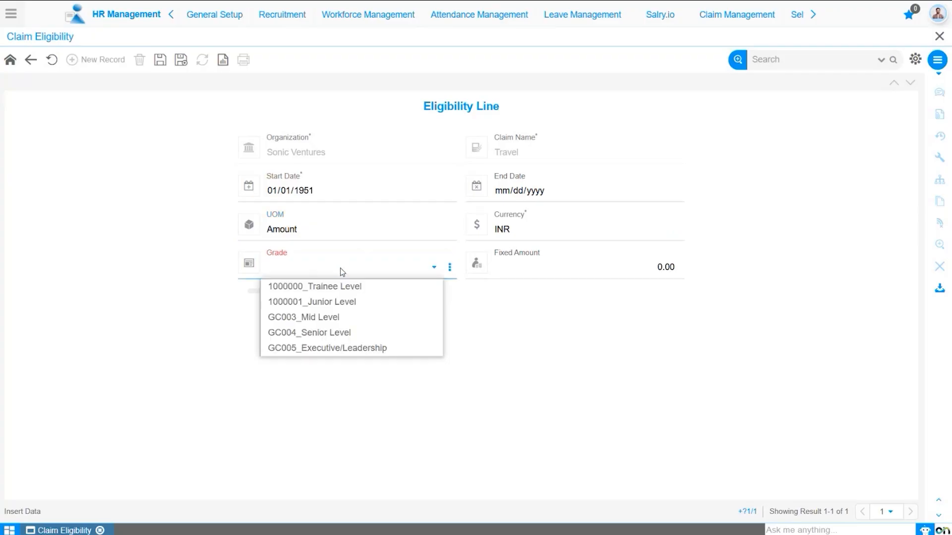
left_click(318, 284)
left_click(618, 270)
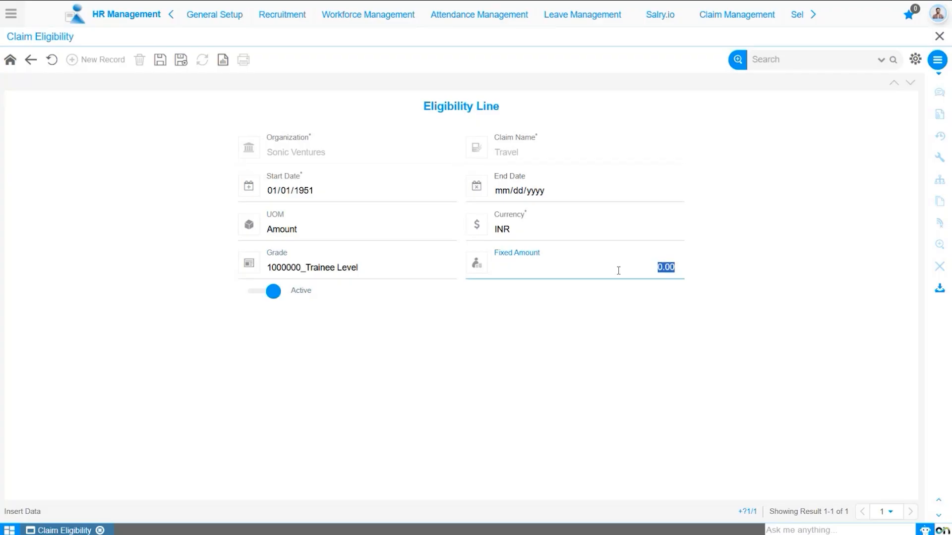
type("1200")
left_click(160, 60)
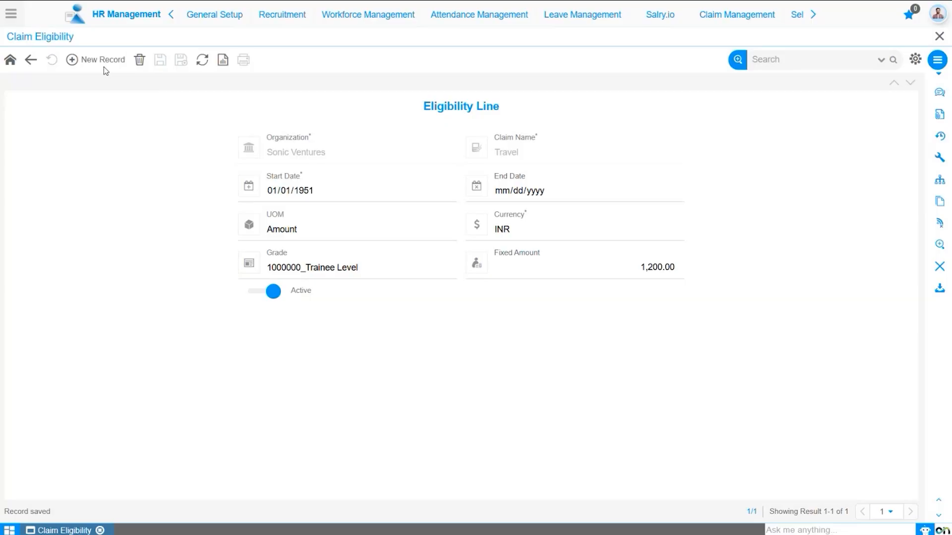
Step: Add a line starting 01/01/1951 with UOM Amount, grade 1000001_Junior Level and fixed amount 1500, and save it
left_click(103, 60)
left_click(276, 192)
type("01/01/")
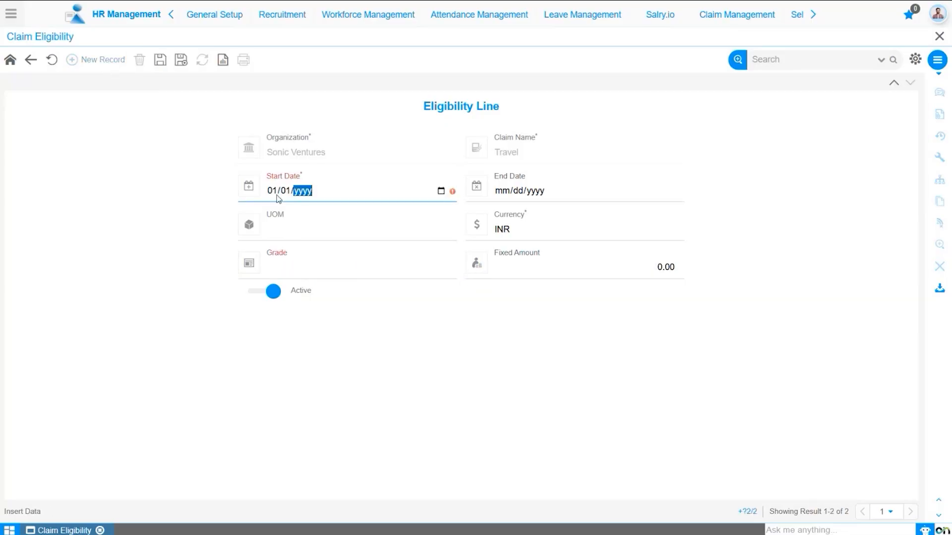
type("1951")
left_click(298, 227)
left_click(302, 266)
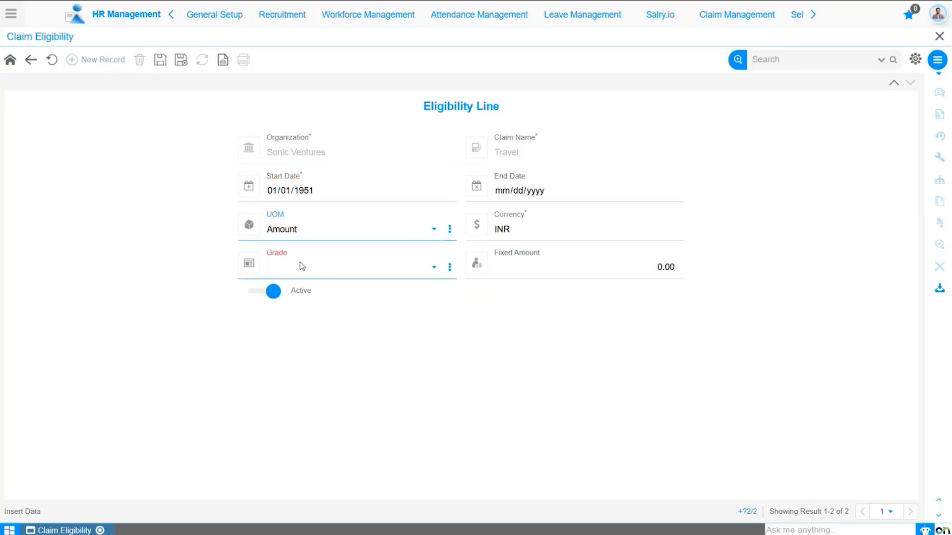
left_click(361, 274)
left_click(371, 291)
left_click(588, 272)
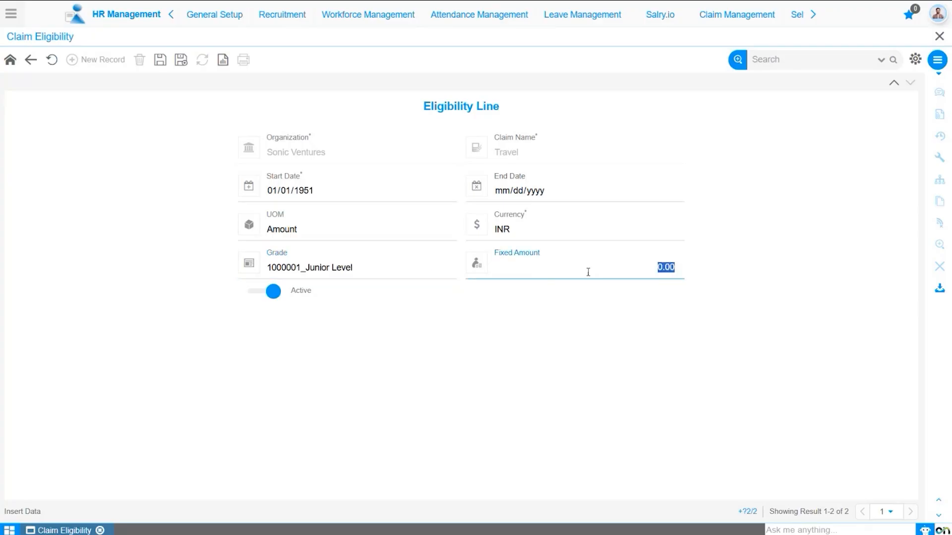
type("1500")
left_click(160, 60)
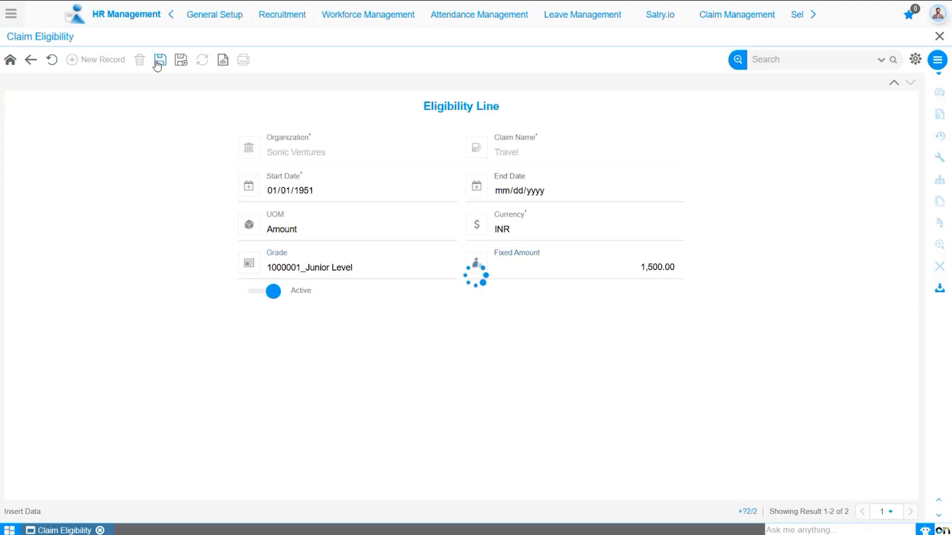
Step: Add a line starting 01/01/1951 with UOM Amount, grade GC003_Mid Level and fixed amount 1800, and save it
left_click(127, 62)
left_click(273, 192)
type("01/01/")
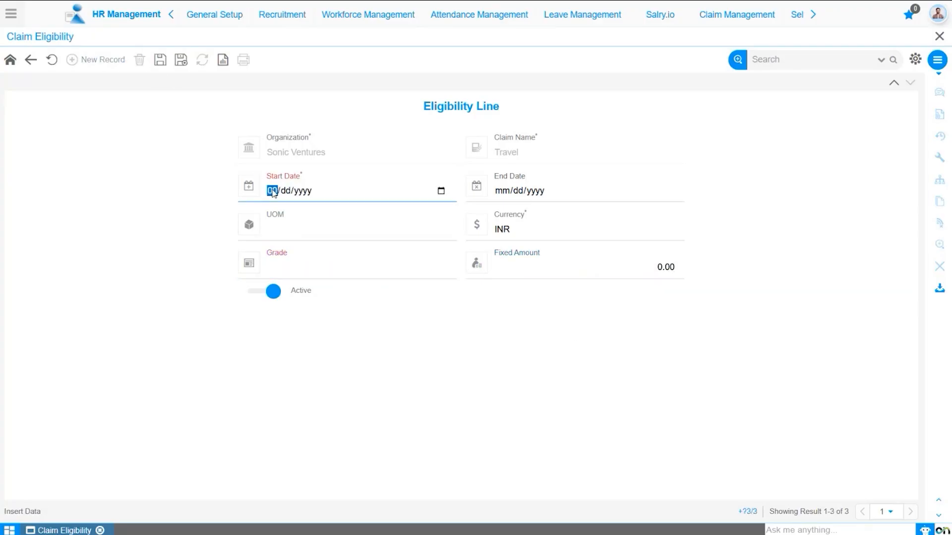
type("1951")
left_click(297, 233)
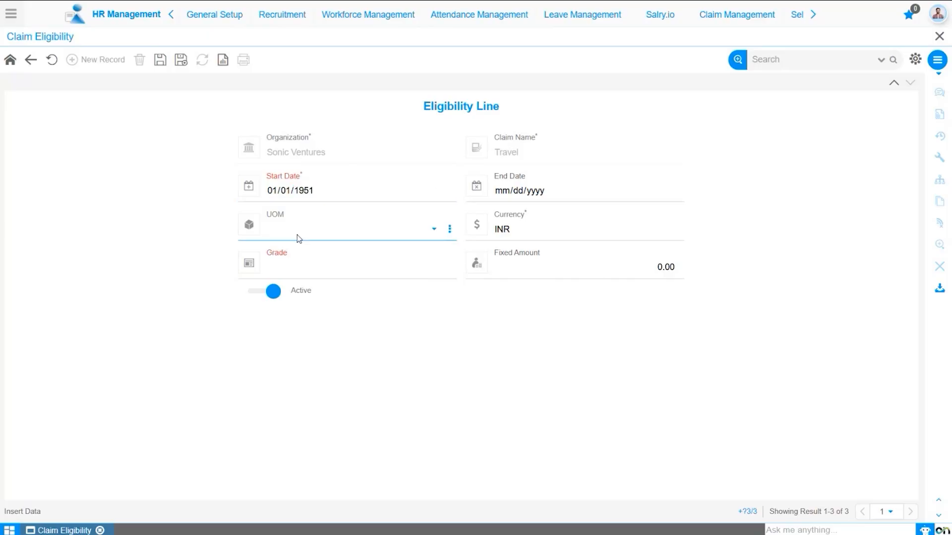
left_click(302, 270)
left_click(323, 274)
left_click(319, 317)
left_click(616, 273)
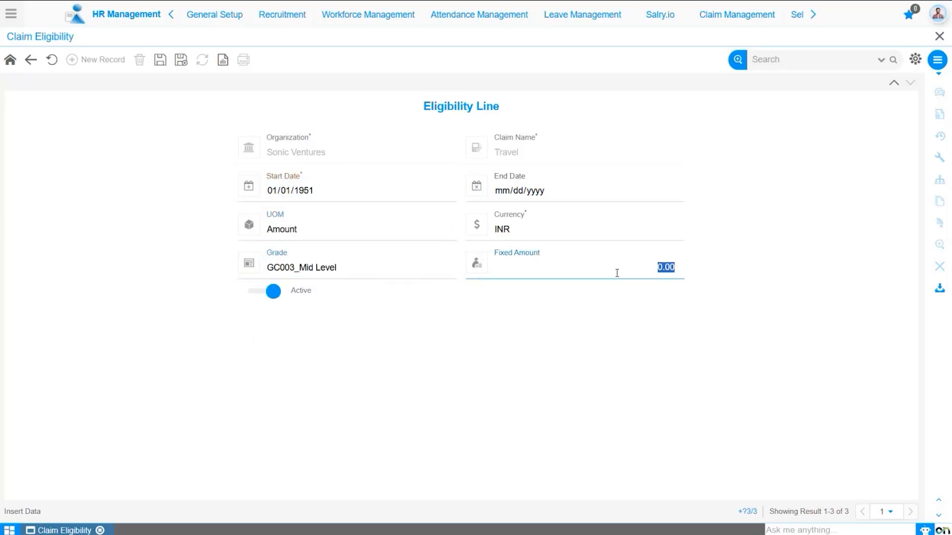
type("1800")
left_click(614, 353)
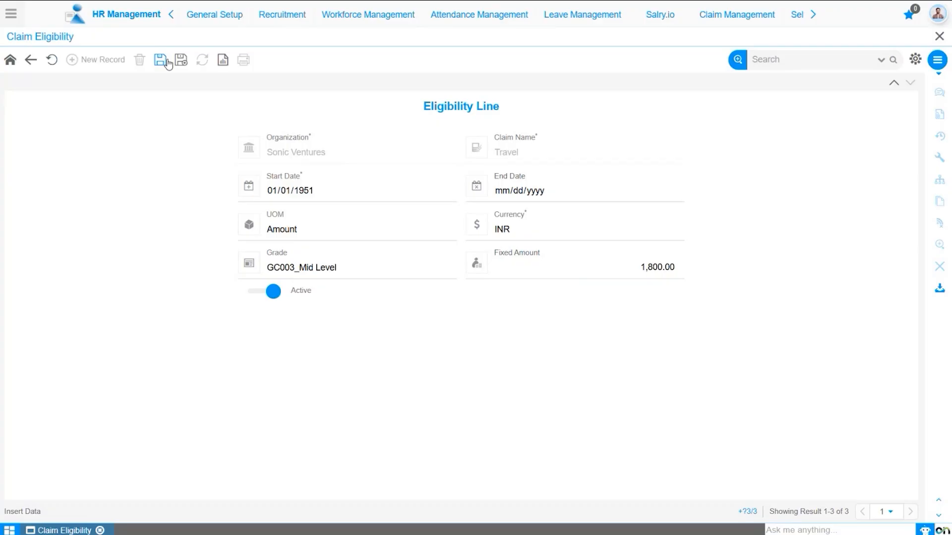
left_click(167, 60)
Step: Set the new line's grade to GC004_Senior Level and fixed amount to 2000, and save it
left_click(297, 270)
left_click(302, 331)
left_click(577, 270)
type("2000")
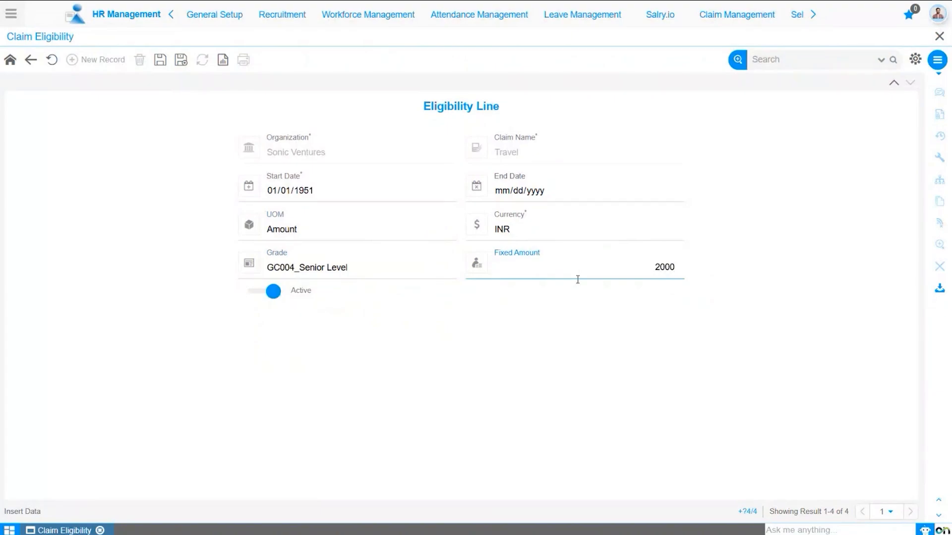
left_click(174, 87)
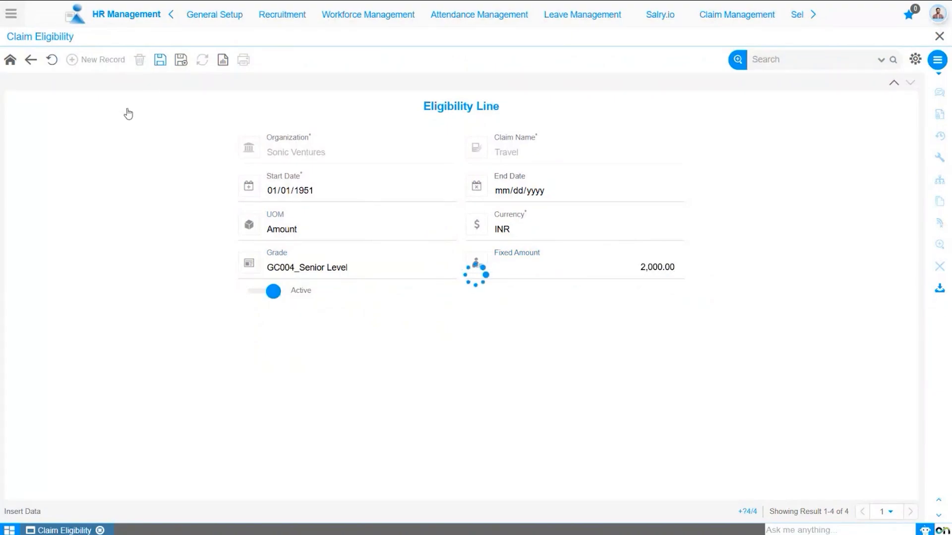
Step: Add a line starting 01/01/1951 with UOM Amount, grade GC005_Executive/Leadership and fixed amount 2500, and save it
left_click(109, 61)
left_click(270, 191)
type("01011951")
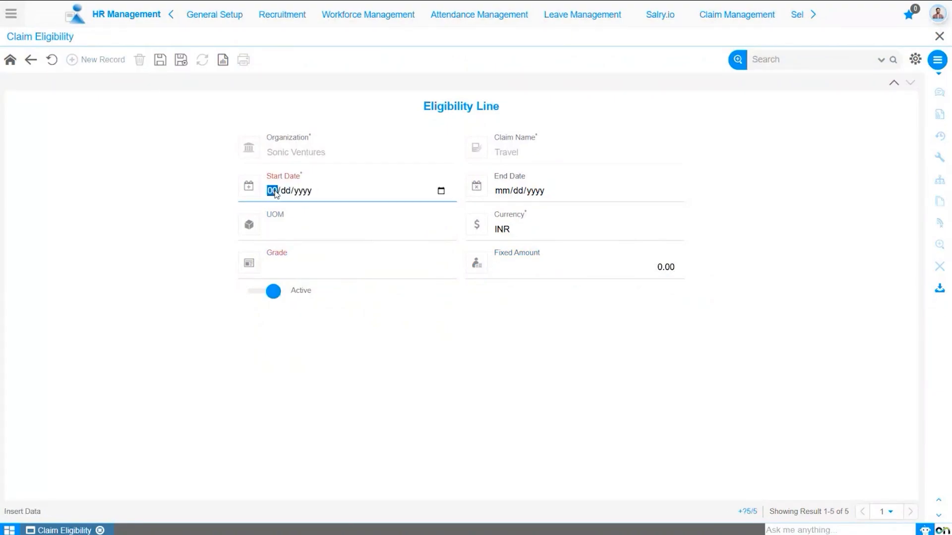
left_click(291, 238)
left_click(293, 250)
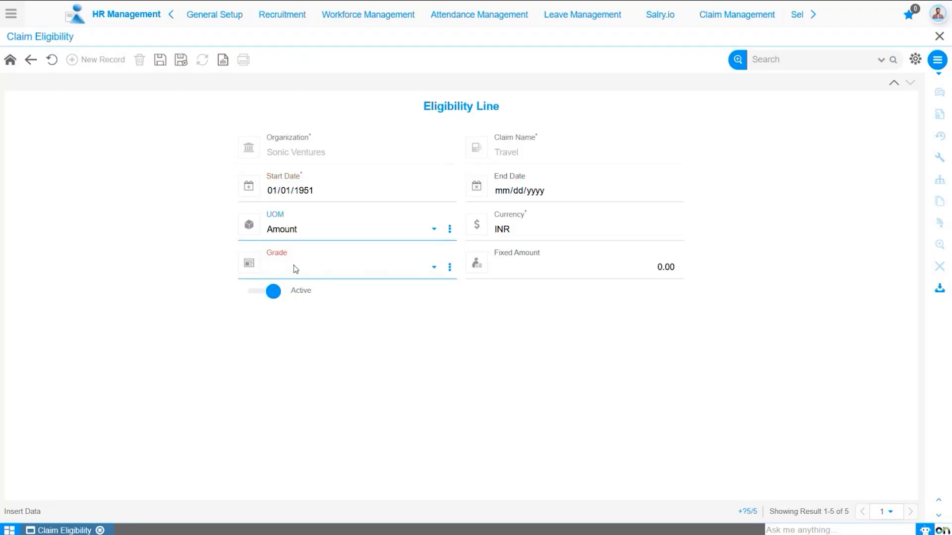
left_click(304, 270)
left_click(322, 348)
left_click(649, 266)
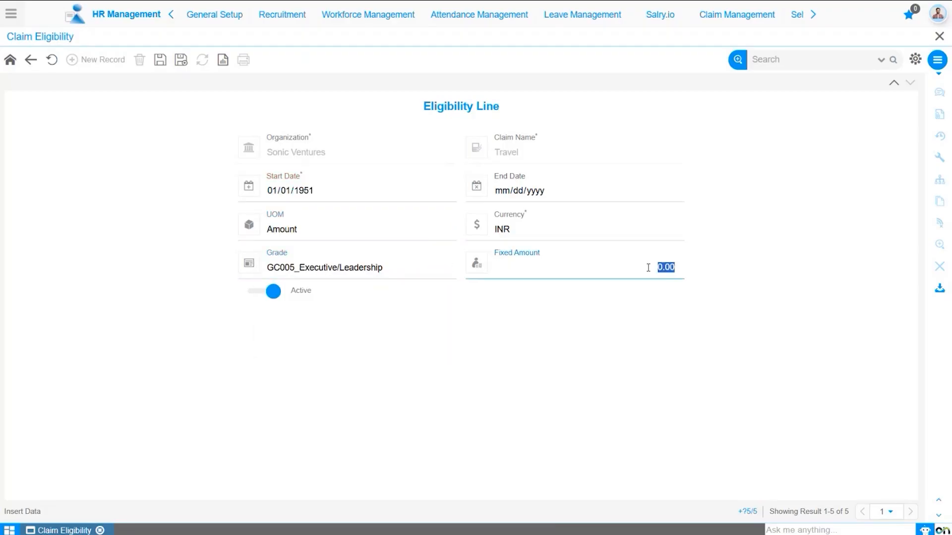
type("2500")
left_click(474, 312)
left_click(160, 60)
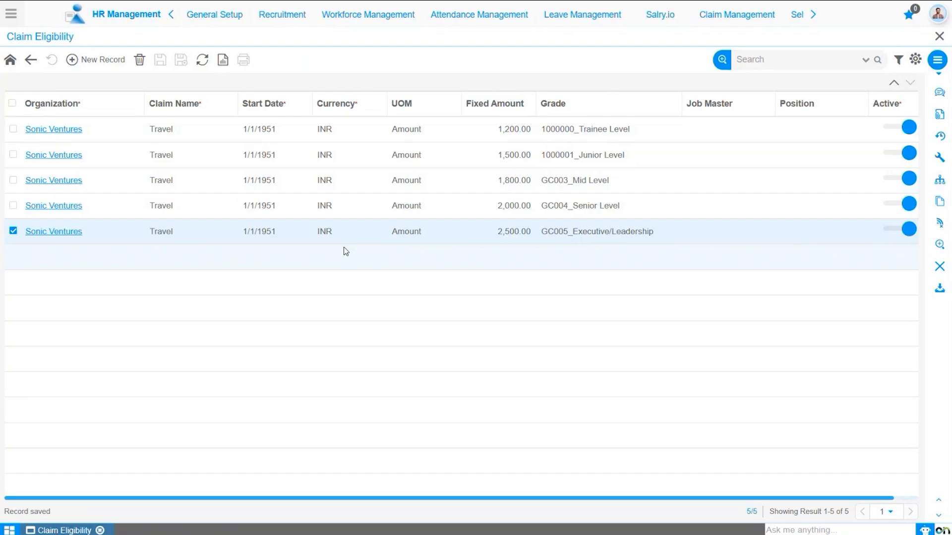
Step: Return to the claim eligibility header and start a new record for Sonic Ventures with eligibility criteria Grade
left_click(30, 63)
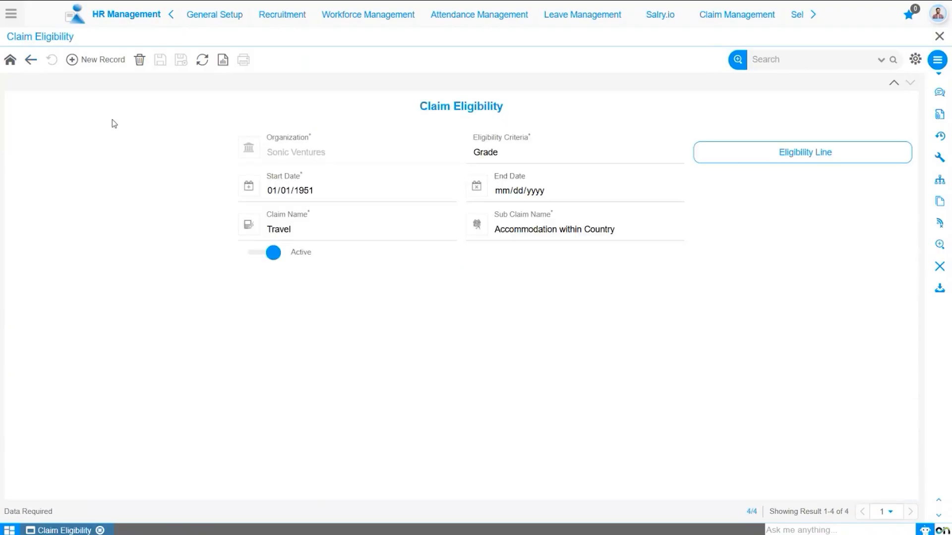
left_click(91, 62)
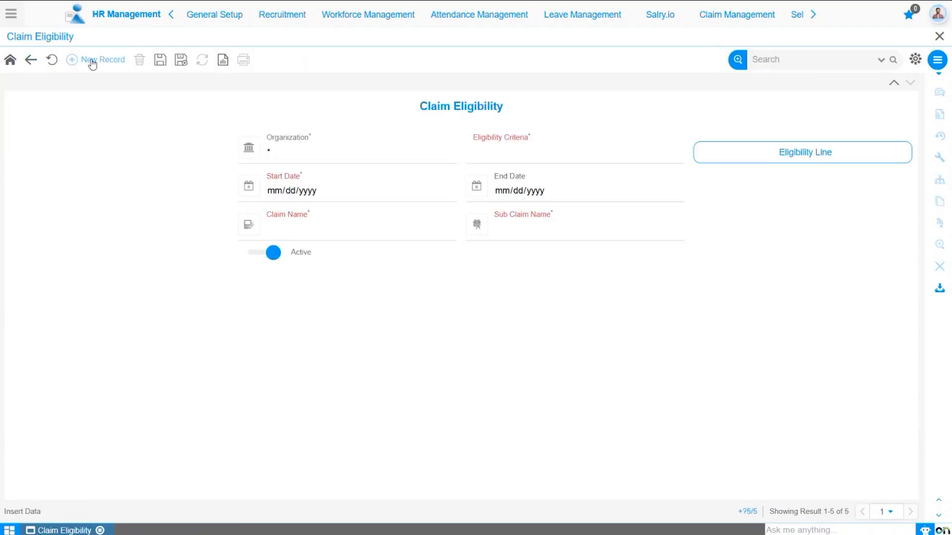
left_click(298, 151)
left_click(294, 186)
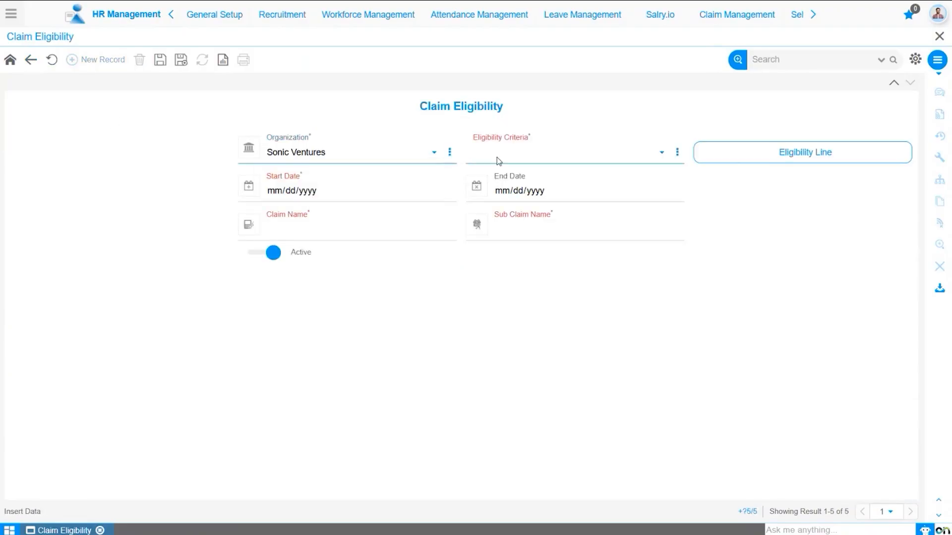
left_click(497, 160)
left_click(500, 174)
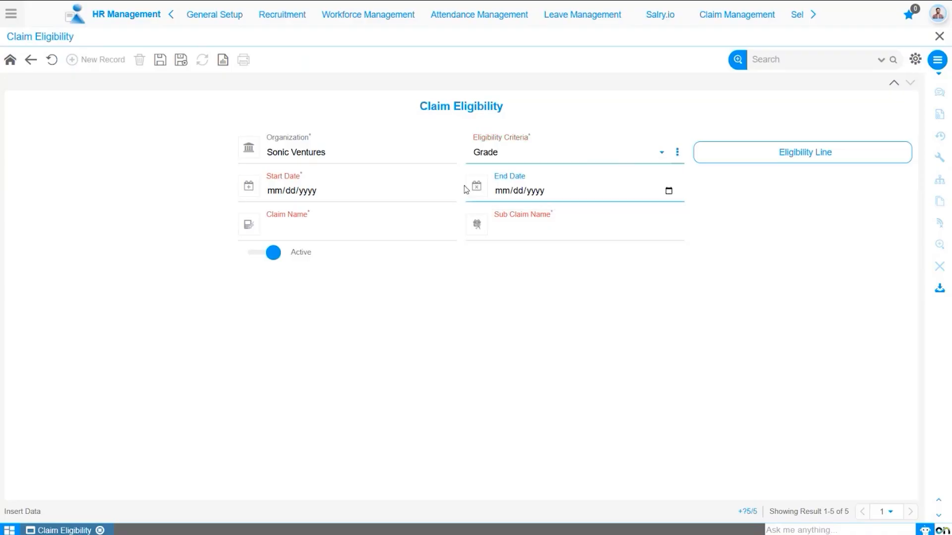
Step: Set the start date to 01/01/1951, claim Travel and sub claim Public Transport, and save the record
left_click(274, 190)
type("01011951")
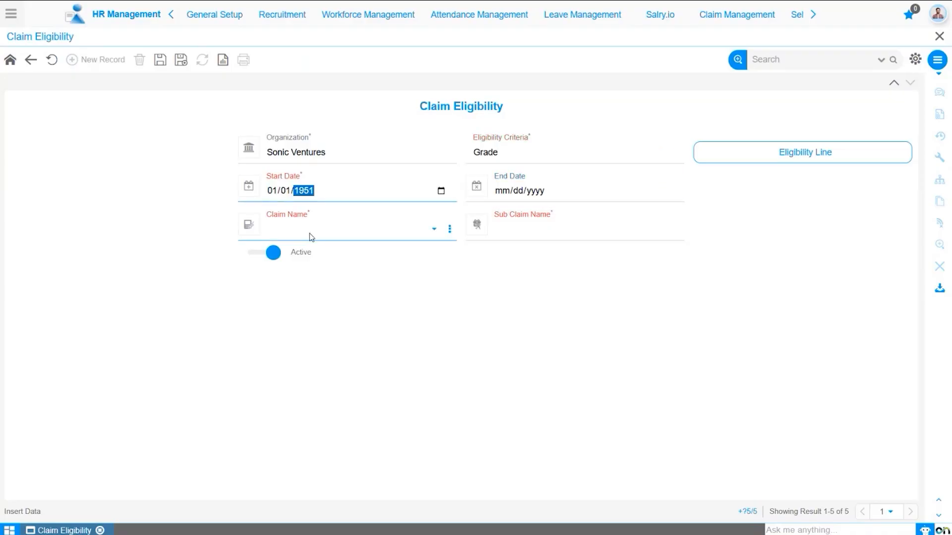
left_click(347, 295)
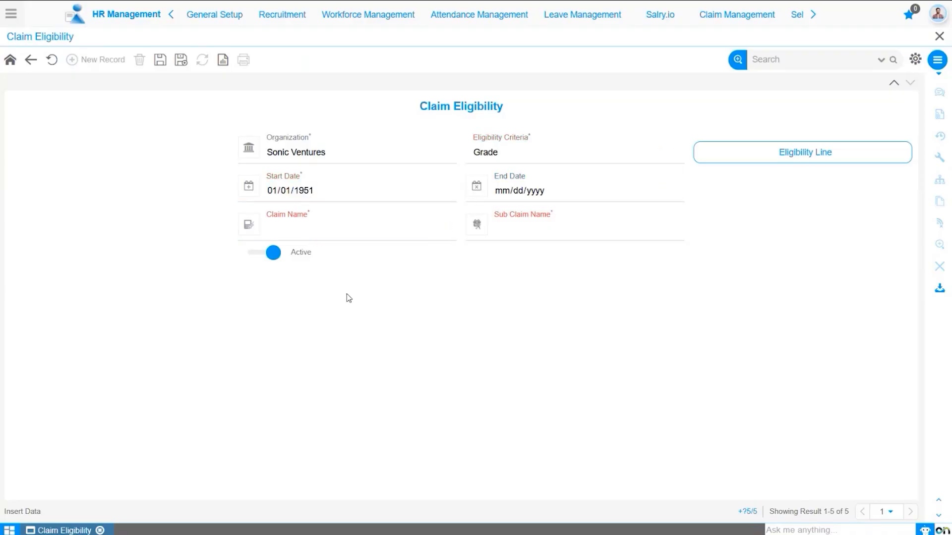
left_click(334, 240)
left_click(333, 264)
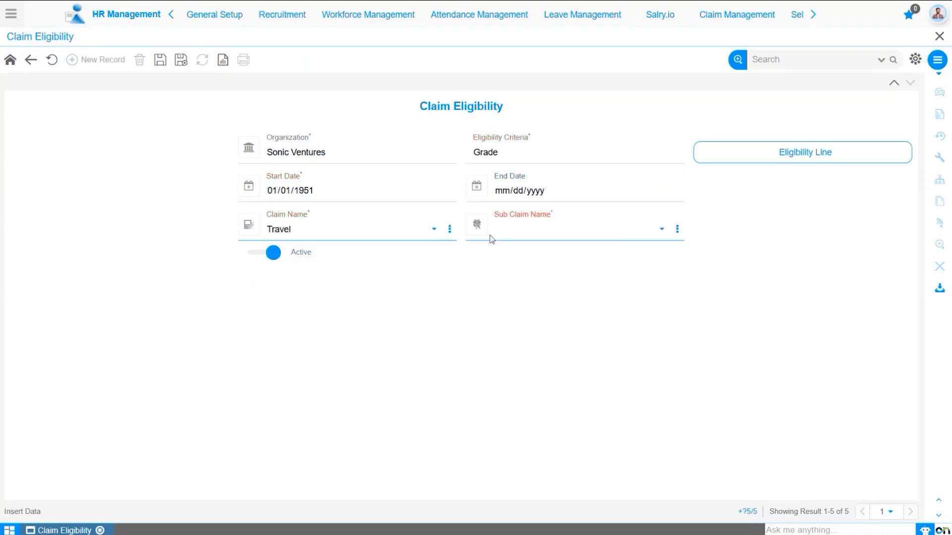
left_click(530, 237)
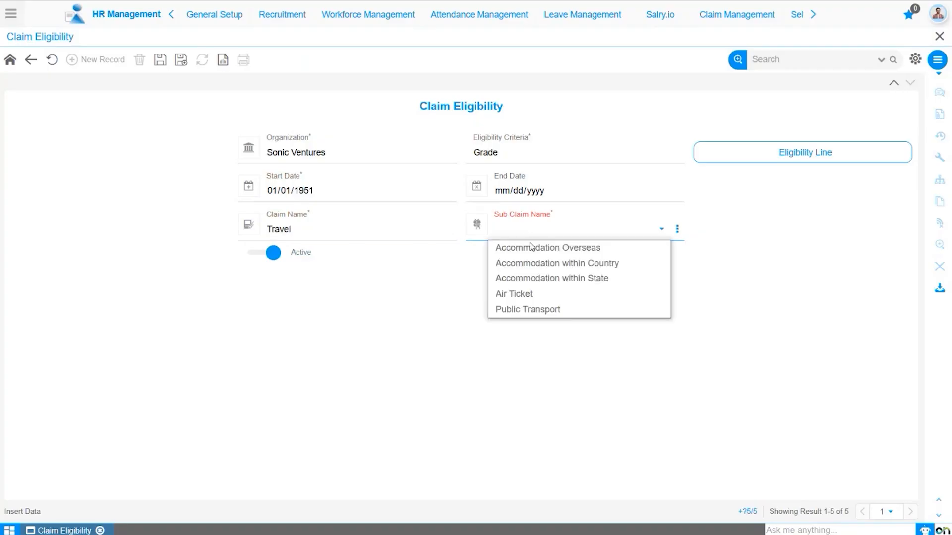
left_click(541, 308)
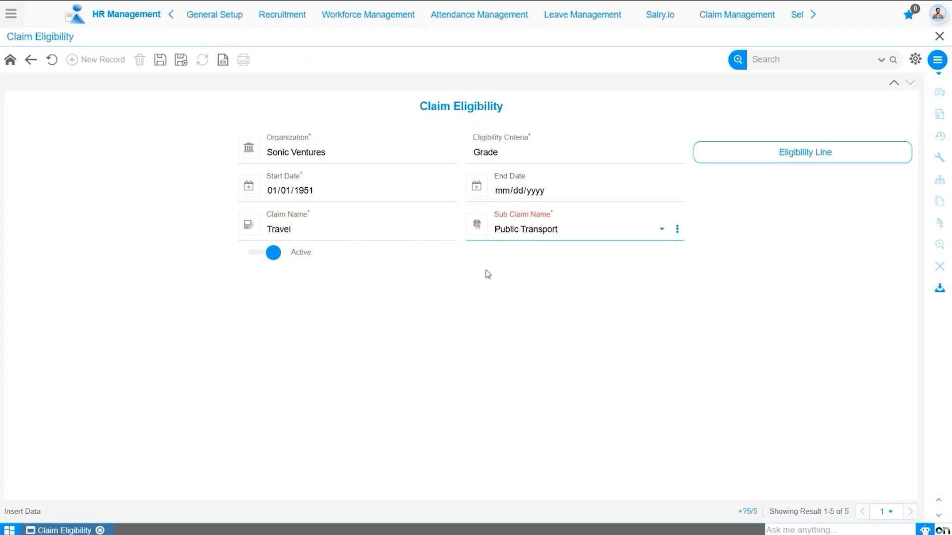
left_click(160, 60)
Step: Open the eligibility lines and add a line starting 01/01/1951 with UOM Amount, grade 1000000_Trainee Level and fixed amount 10,000, and save it
left_click(805, 155)
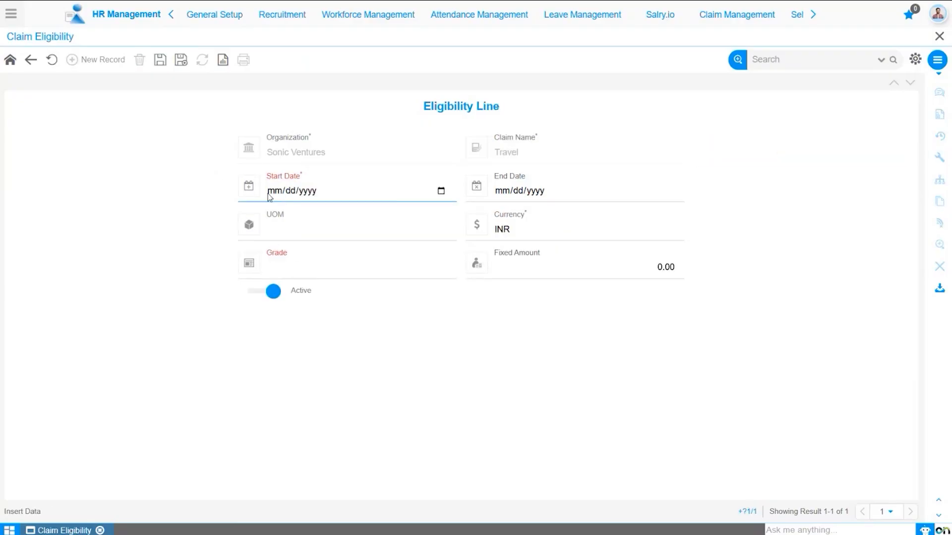
left_click(270, 193)
type("01/01/1951")
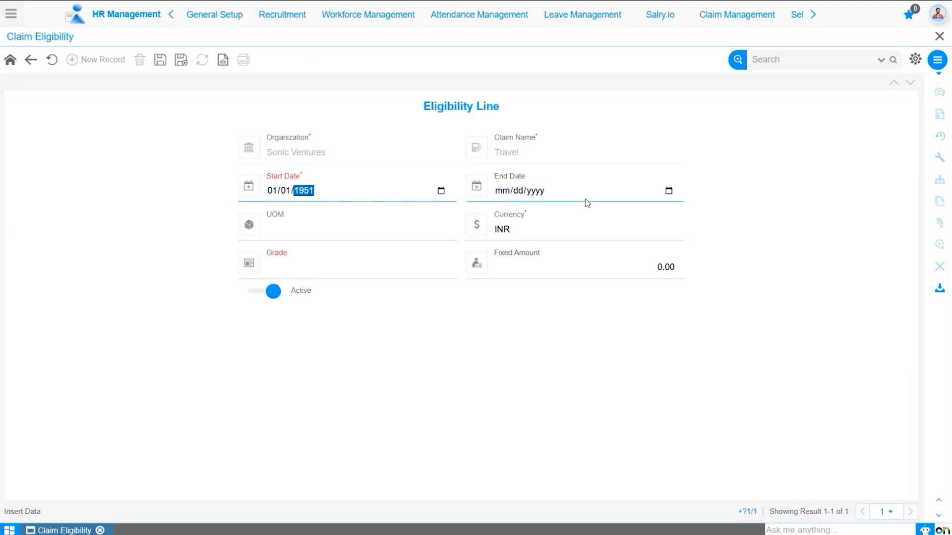
left_click(322, 232)
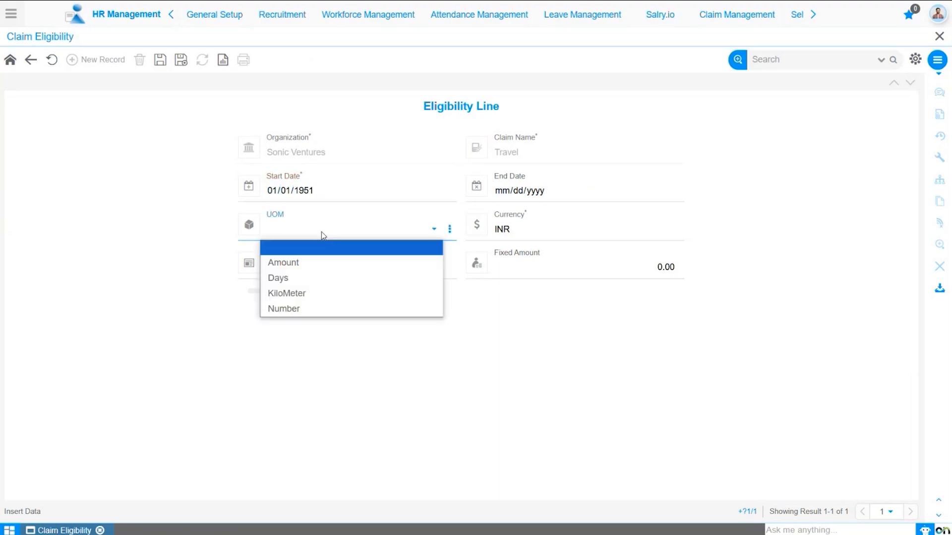
left_click(323, 265)
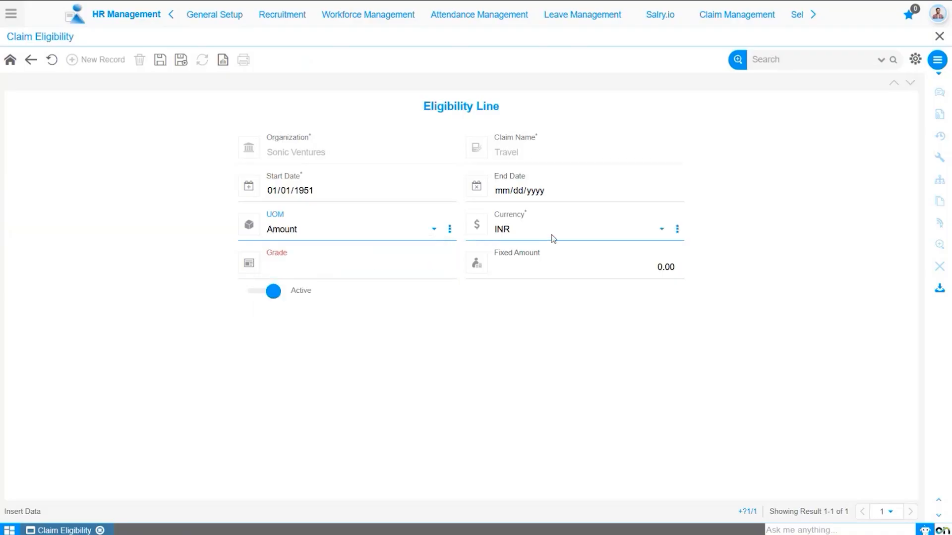
left_click(361, 275)
left_click(361, 286)
left_click(641, 272)
type("1")
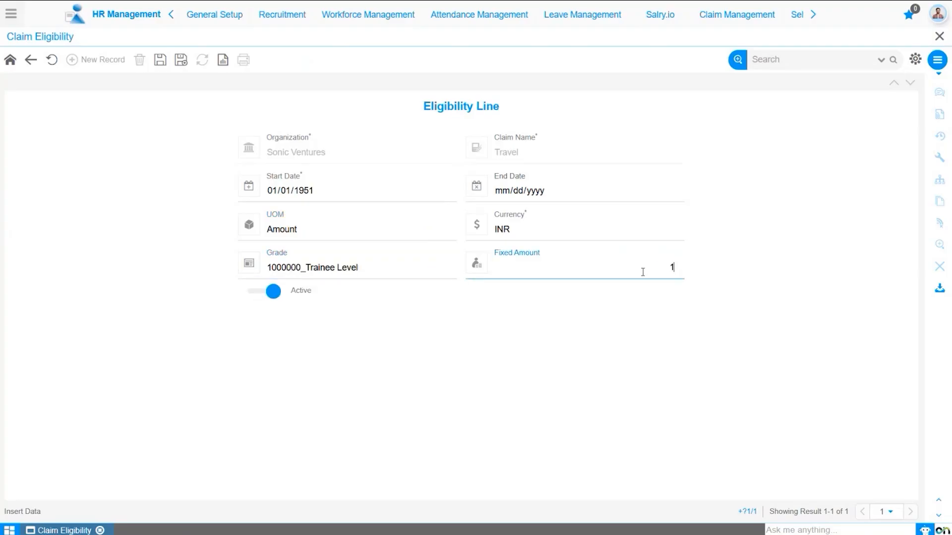
type("0,000")
left_click(609, 324)
left_click(160, 63)
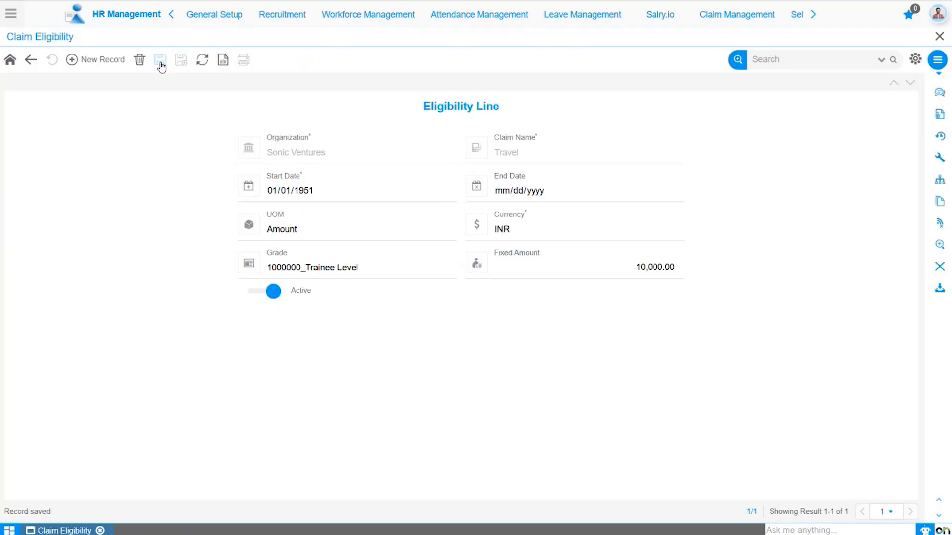
Step: Add a line starting 01/01/1951 with UOM Amount, grade 1000001_Junior Level and fixed amount 10,000, and save it
left_click(108, 61)
left_click(269, 193)
type("01011951")
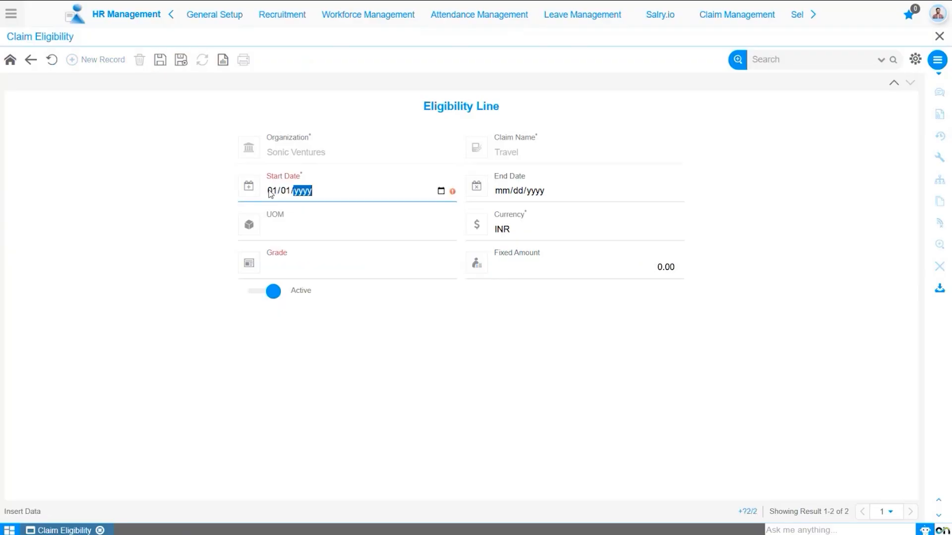
left_click(355, 233)
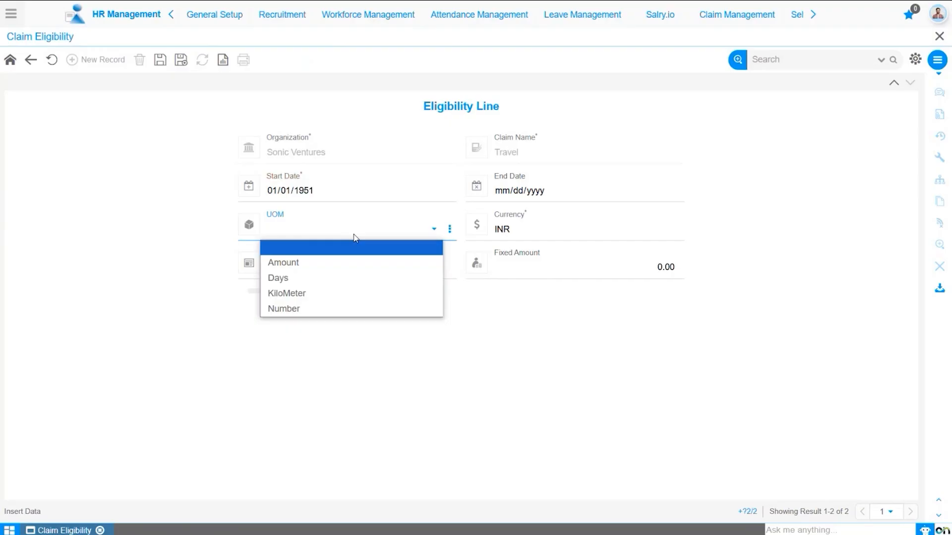
left_click(350, 258)
left_click(351, 274)
left_click(351, 301)
left_click(570, 270)
type("10,000")
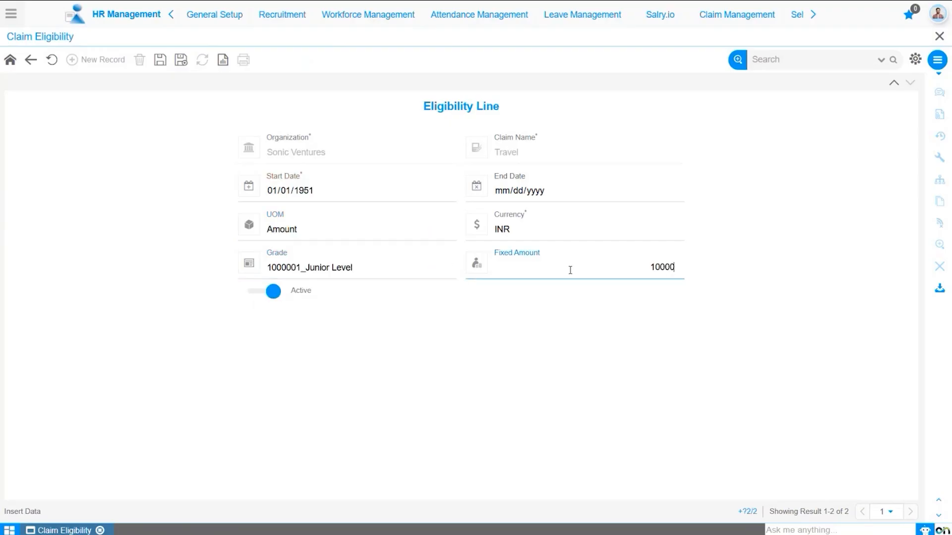
left_click(170, 123)
left_click(157, 62)
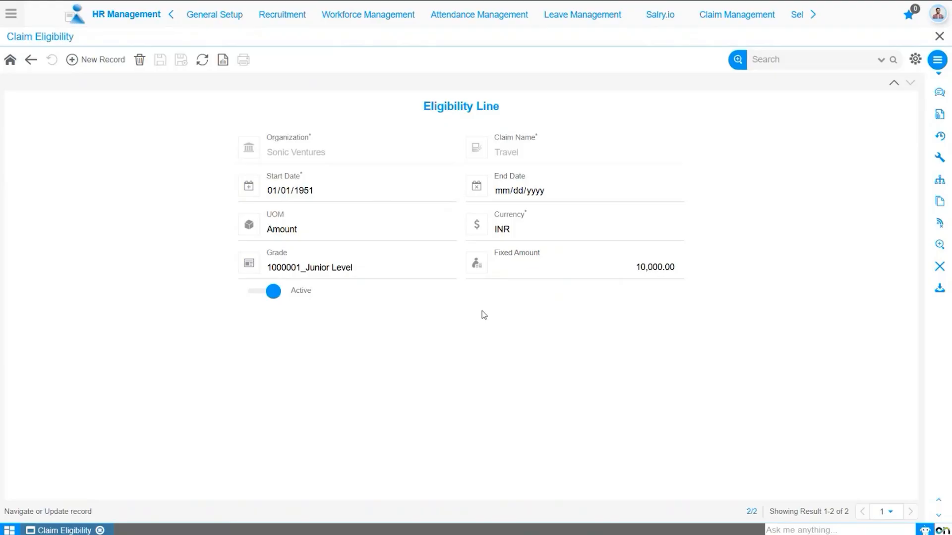
Step: Return to the claim eligibility header and start a new record with eligibility criteria Position and start date 01/01/1951
left_click(29, 61)
left_click(30, 60)
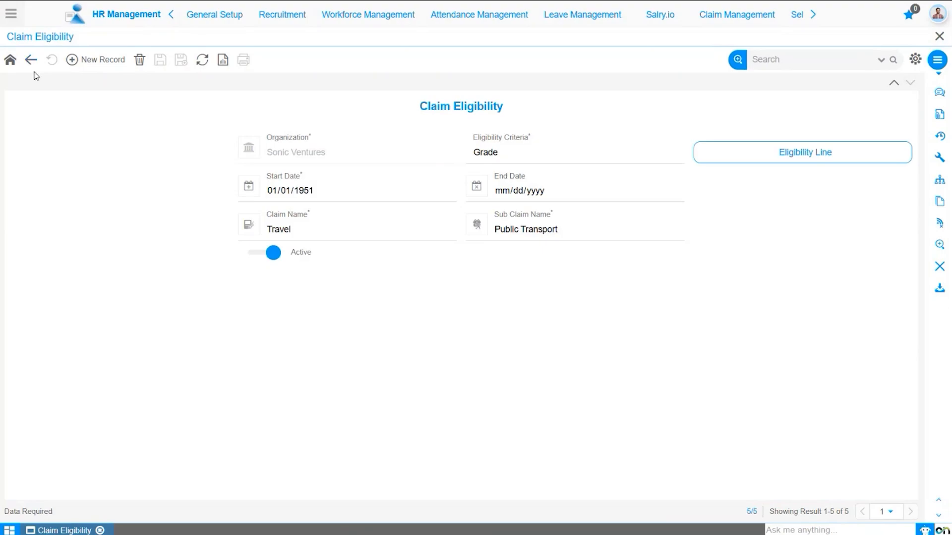
left_click(96, 63)
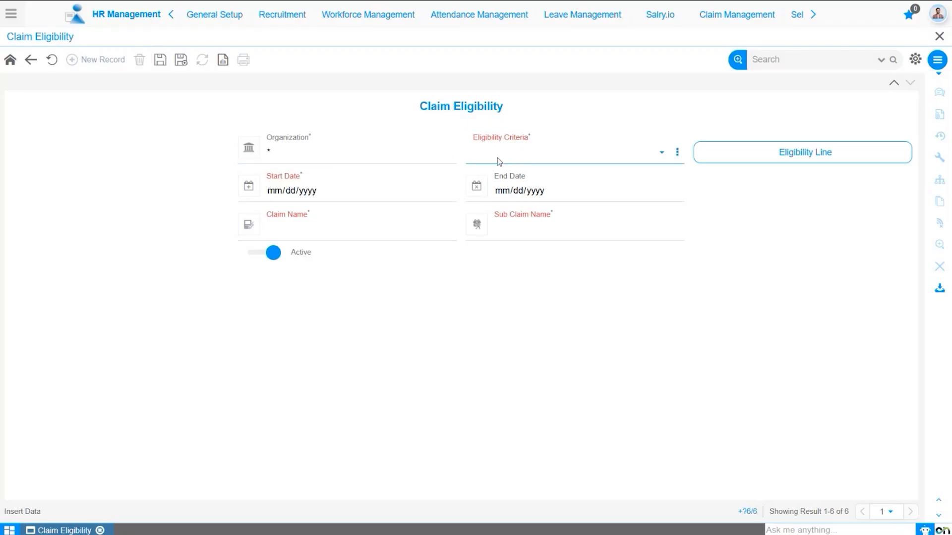
left_click(526, 157)
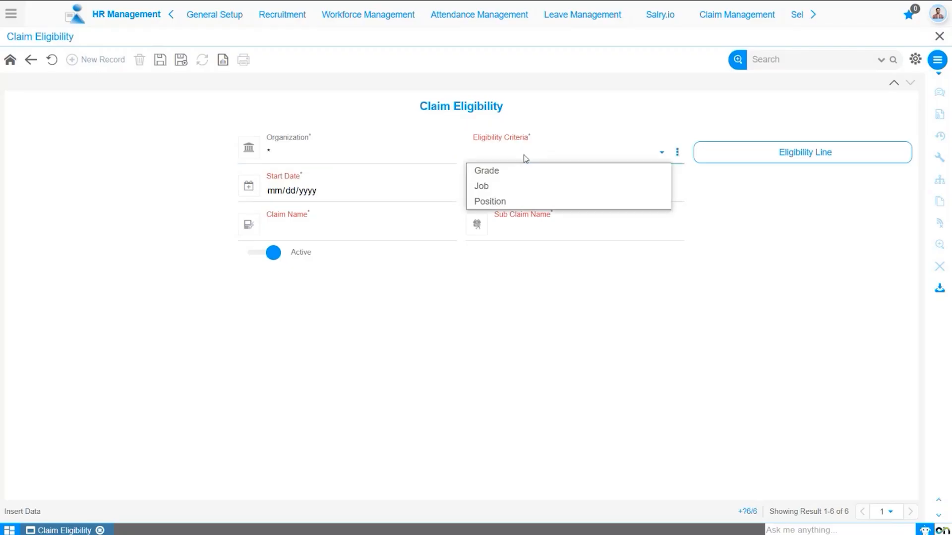
left_click(510, 203)
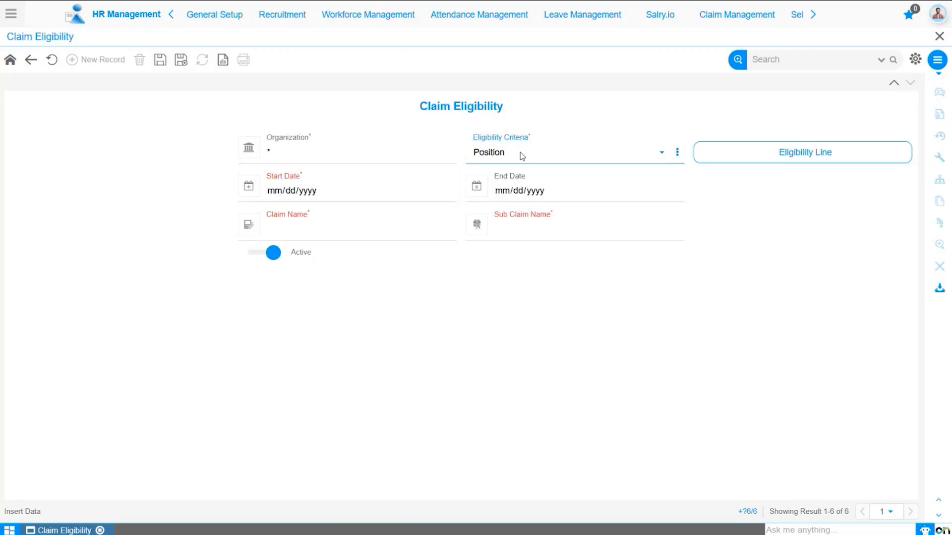
left_click(278, 191)
type("01/01/1951")
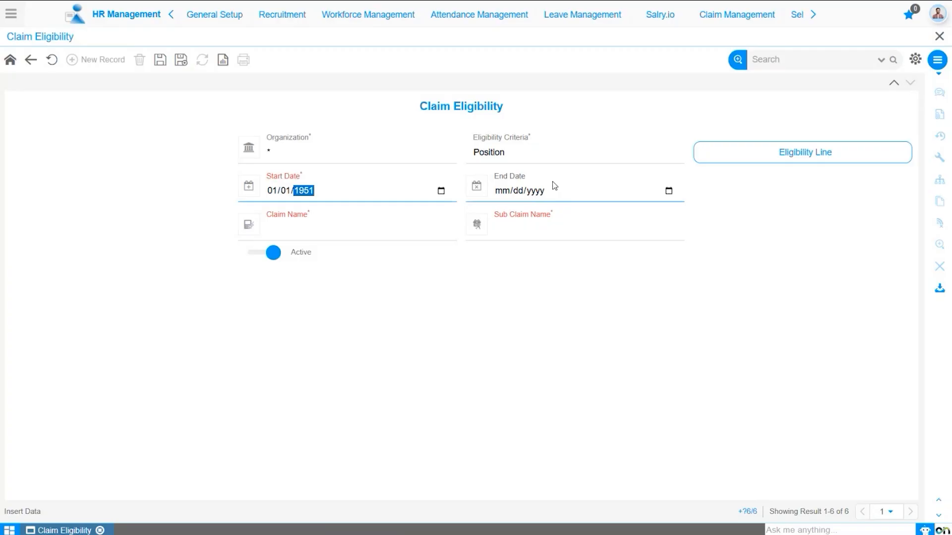
Step: Set the claim to Work Life Balance Claim with sub claim Work Life Balance, and save the record
left_click(374, 232)
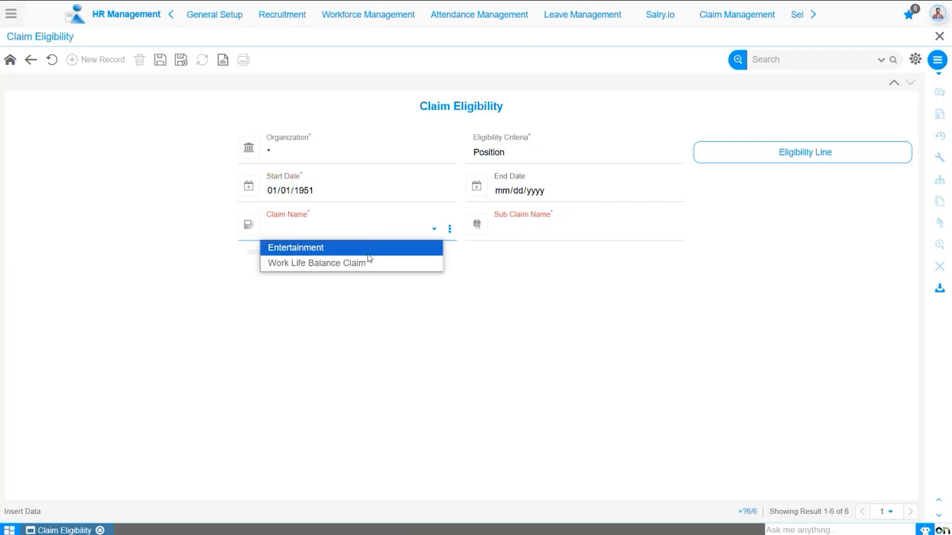
left_click(369, 262)
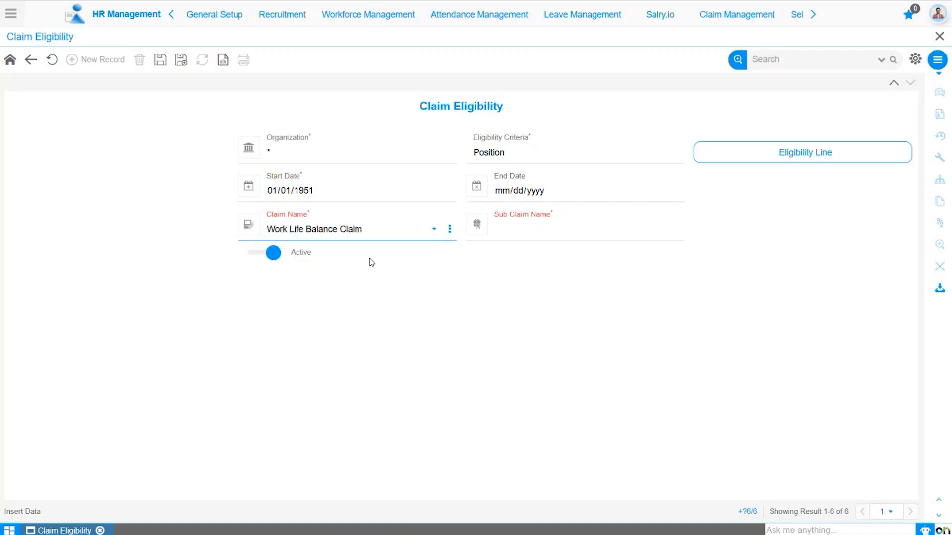
left_click(528, 229)
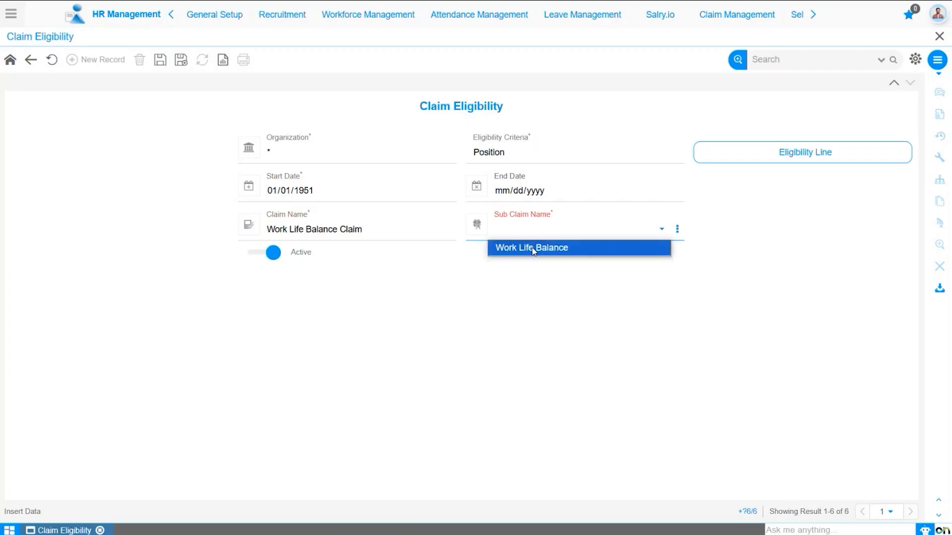
left_click(534, 249)
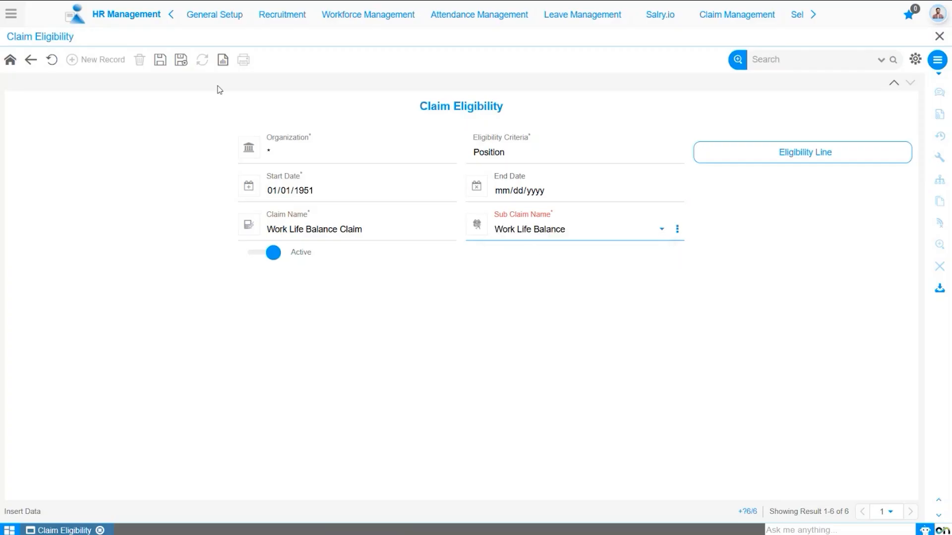
left_click(160, 60)
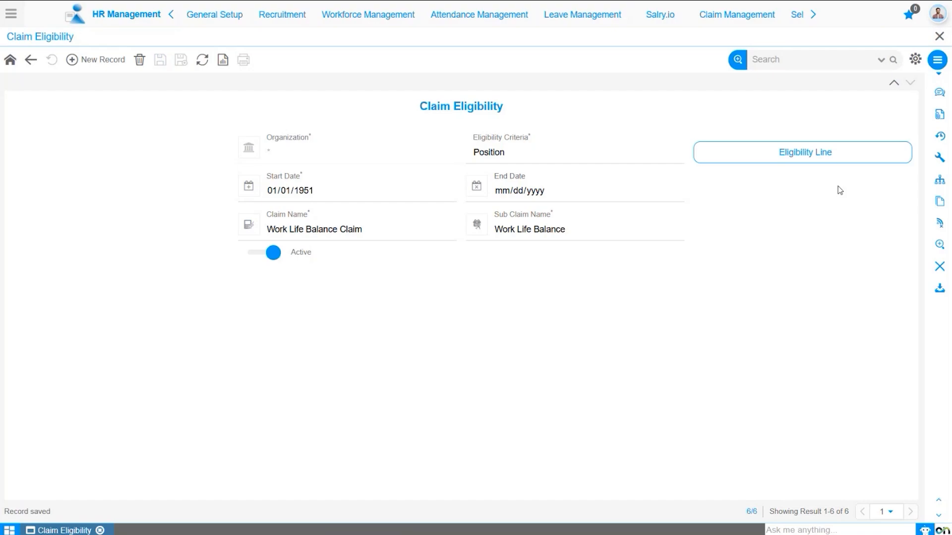
Step: Open the eligibility lines and add a line starting 01/01/1951 with UOM Amount, position IT Manager and fixed amount 5000, and save it
left_click(834, 156)
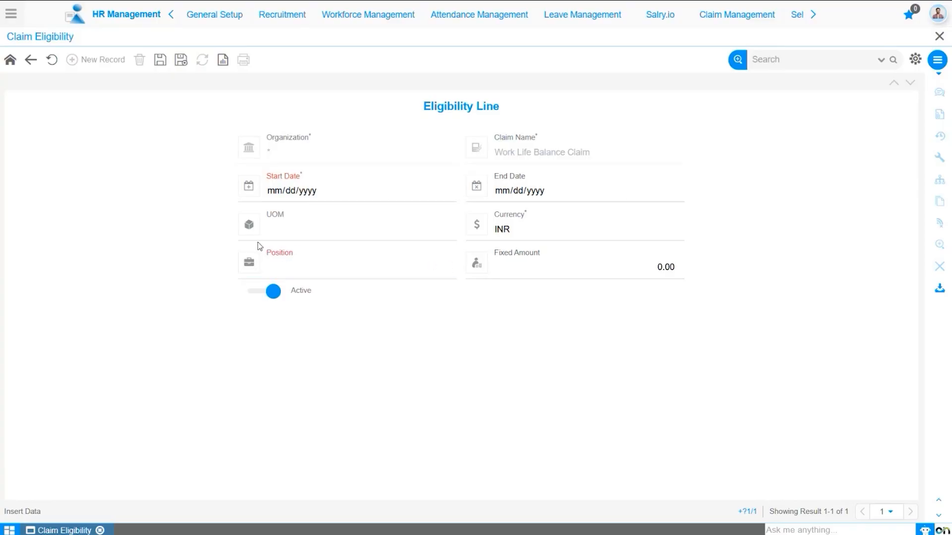
left_click(276, 191)
type("01/01/195")
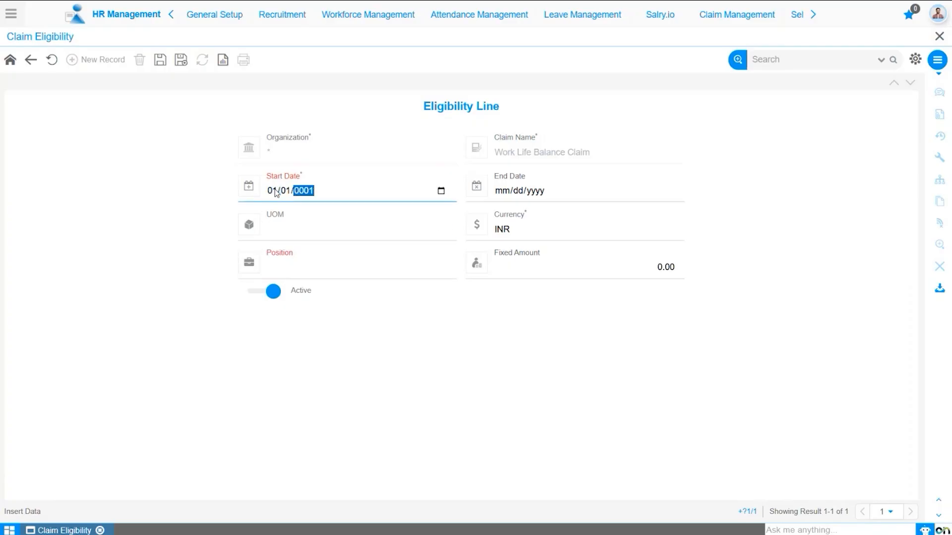
type("1")
left_click(329, 227)
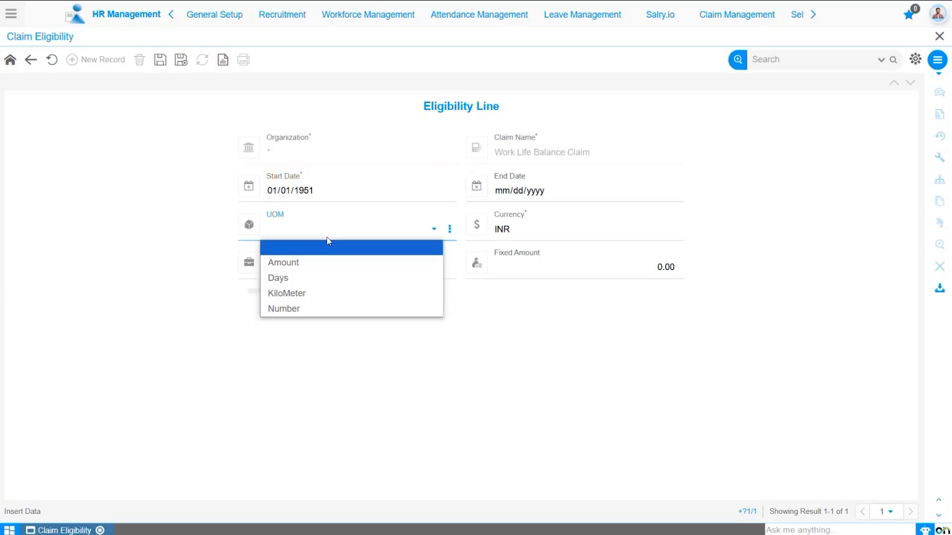
left_click(320, 260)
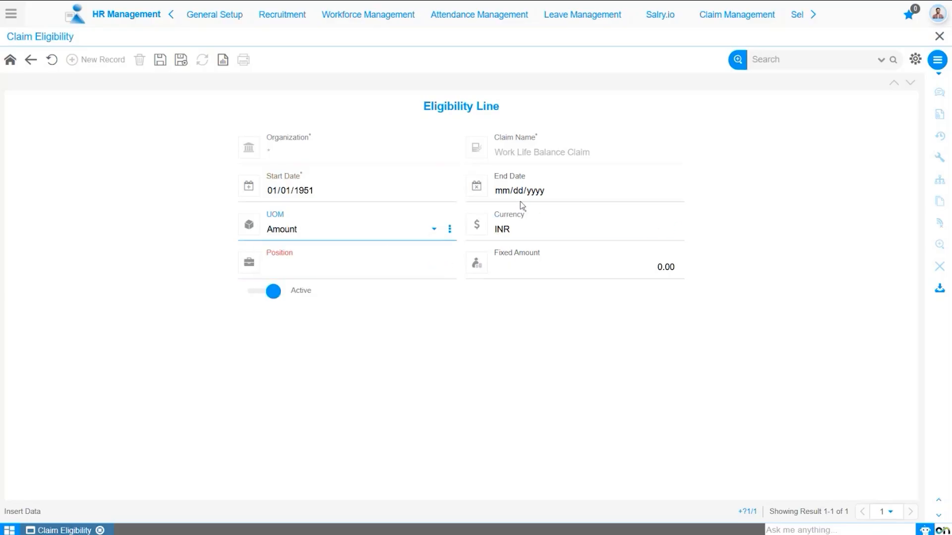
left_click(515, 228)
left_click(323, 268)
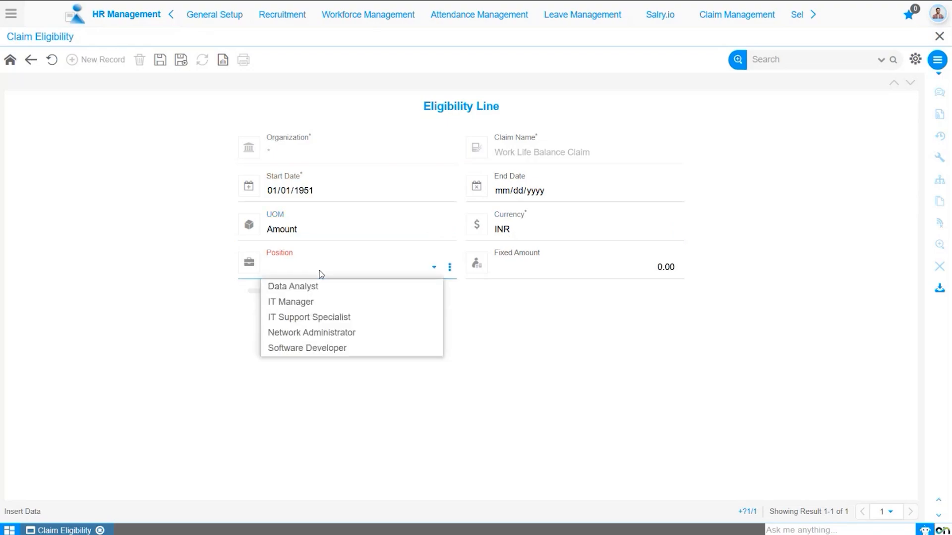
left_click(318, 302)
left_click(631, 272)
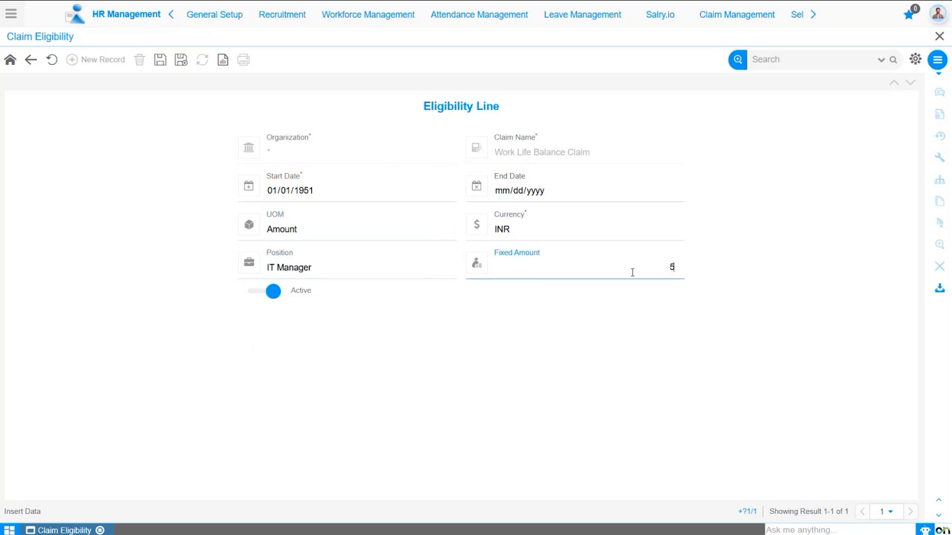
type("5000")
left_click(159, 59)
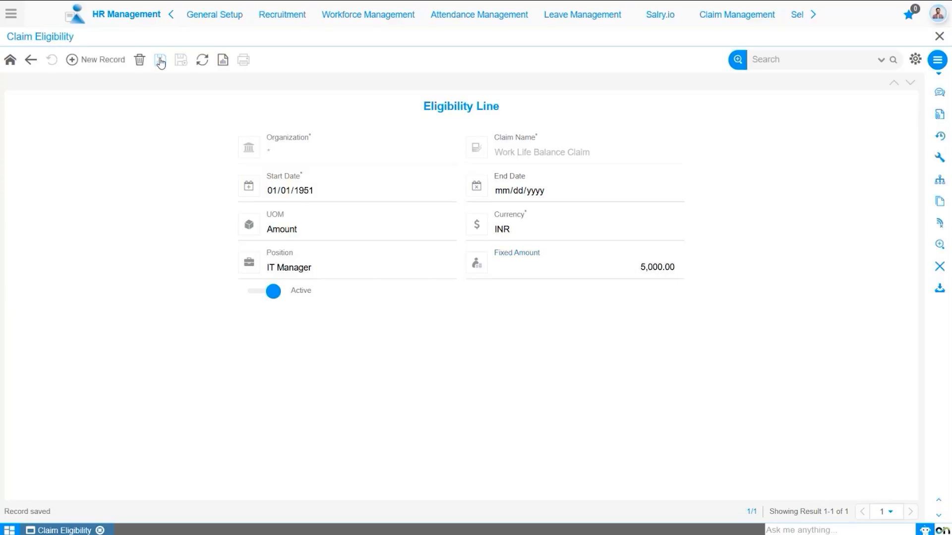
Step: Add a line starting 01/01/1951 with UOM Amount, position IT Support Specialist and fixed amount 4500, and save it
left_click(97, 64)
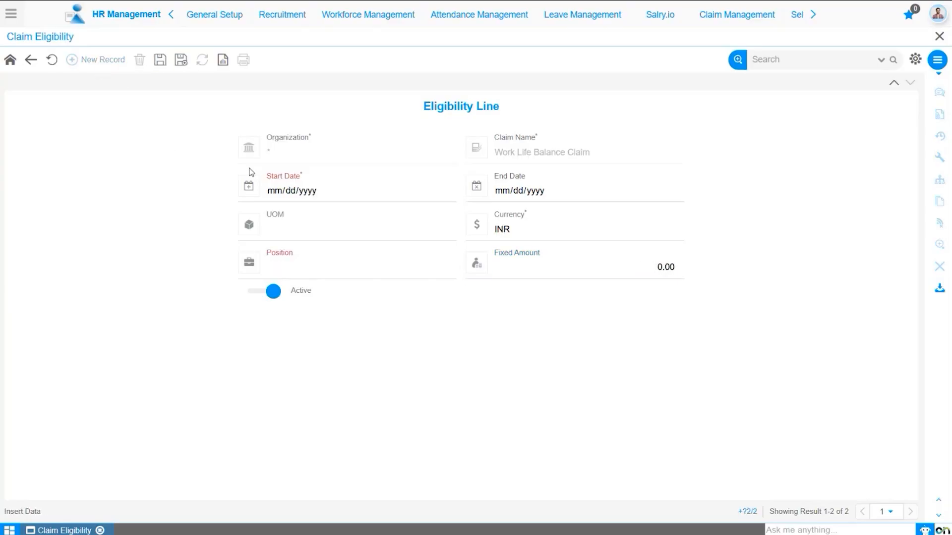
left_click(270, 192)
type("01/01/195")
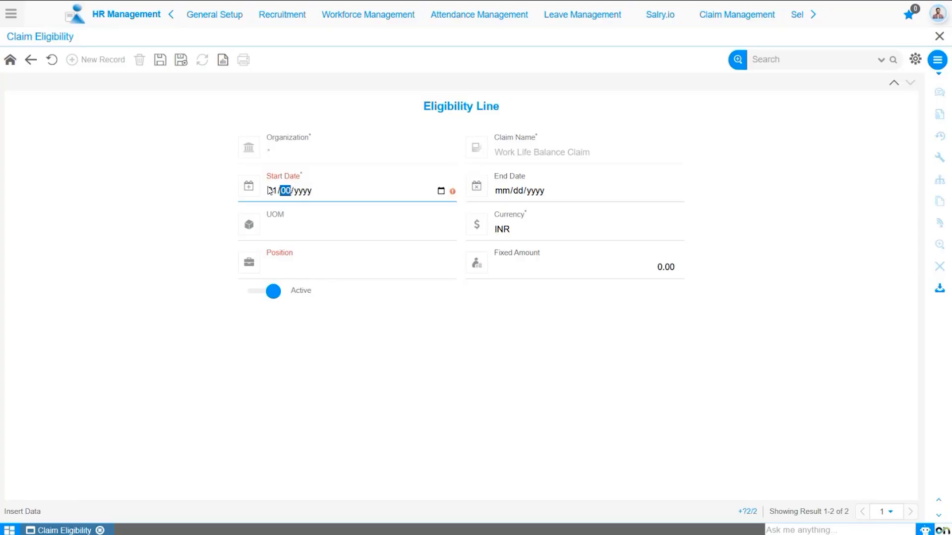
type("1")
left_click(301, 236)
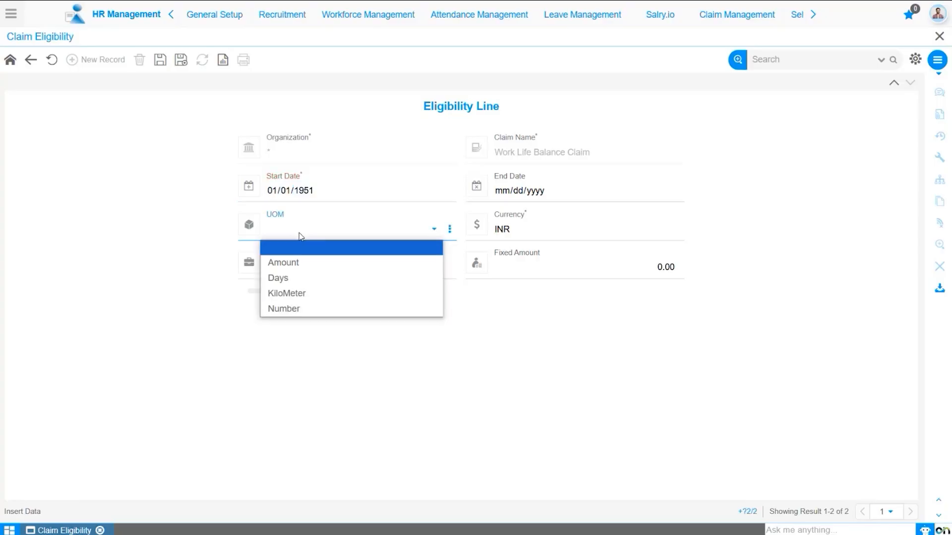
left_click(302, 262)
left_click(330, 269)
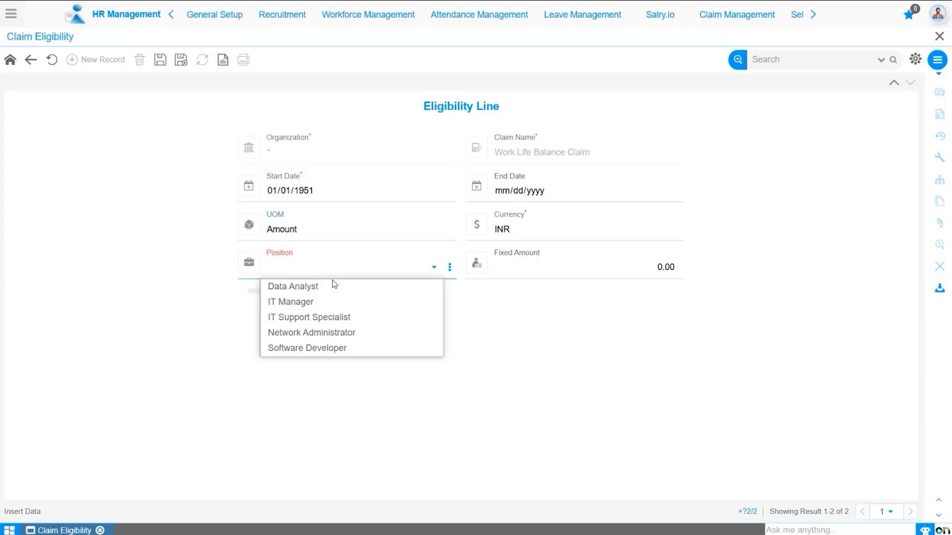
left_click(333, 317)
left_click(638, 270)
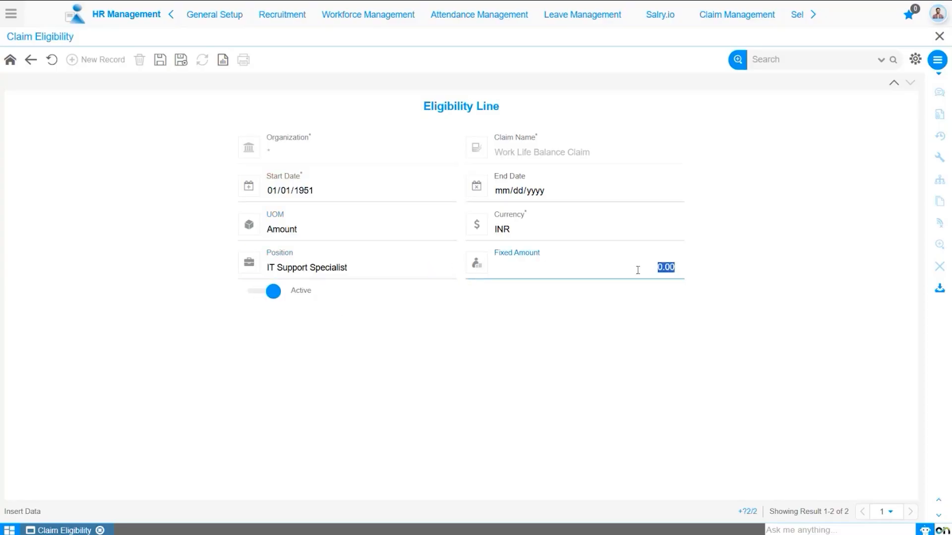
type("4500")
left_click(537, 337)
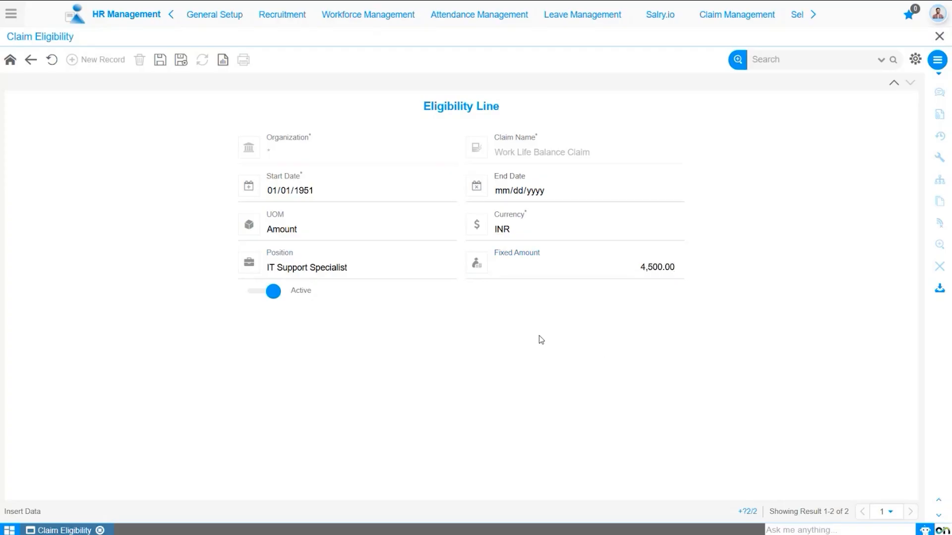
left_click(159, 60)
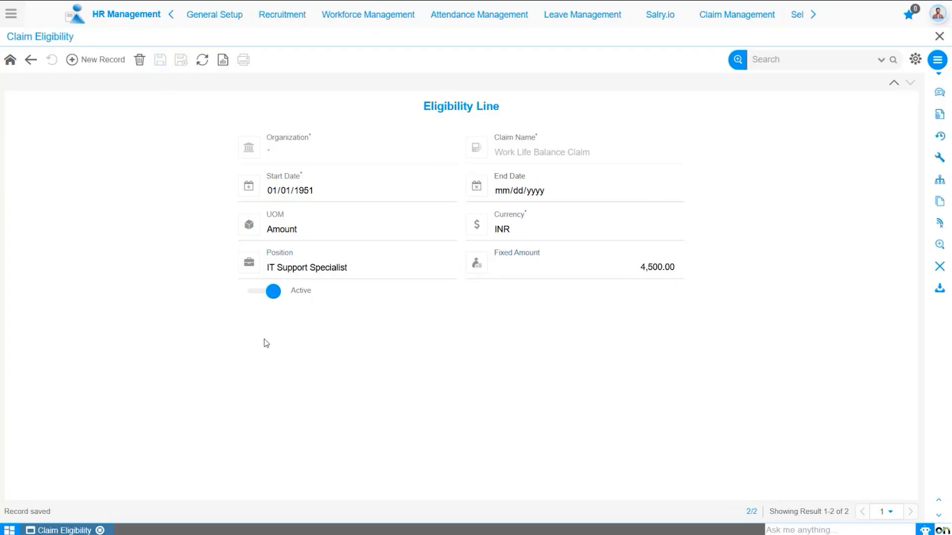